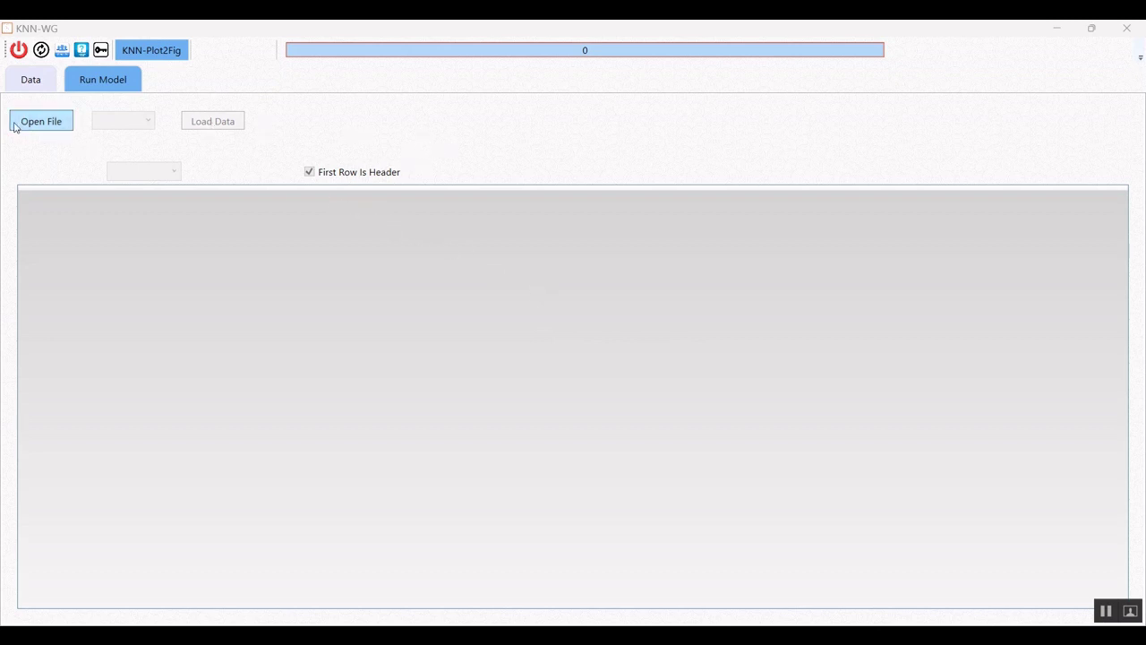
Step: Open the workbook Data For KNN-WG.xlsx from folder D and list its worksheets
left_click(31, 123)
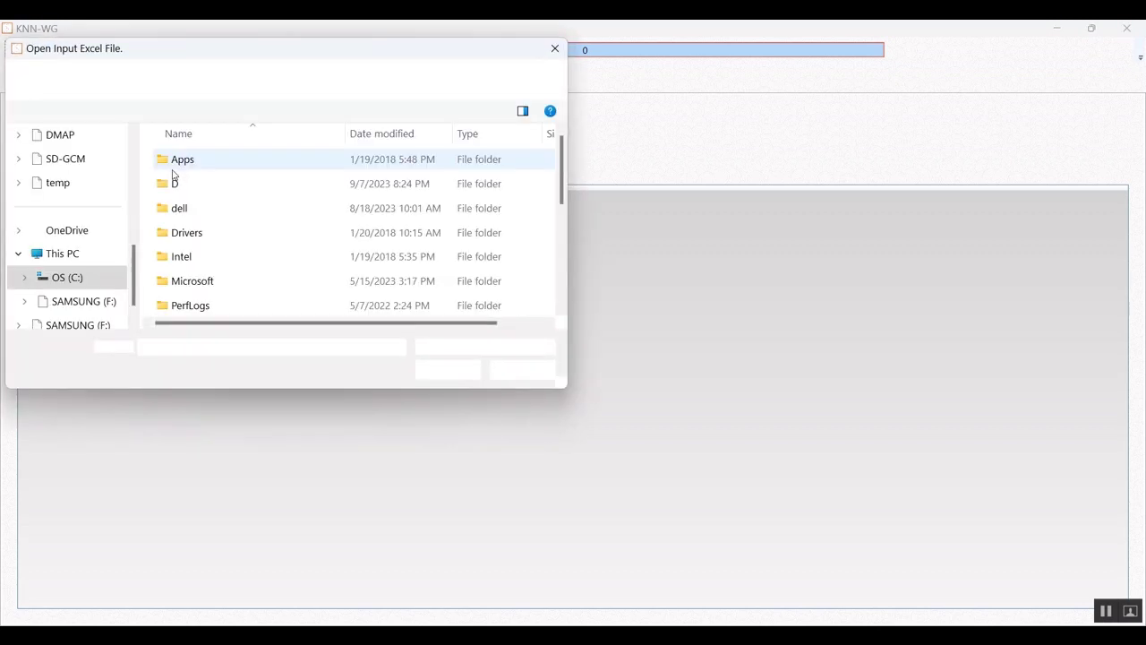
left_click_drag(210, 51, 383, 134)
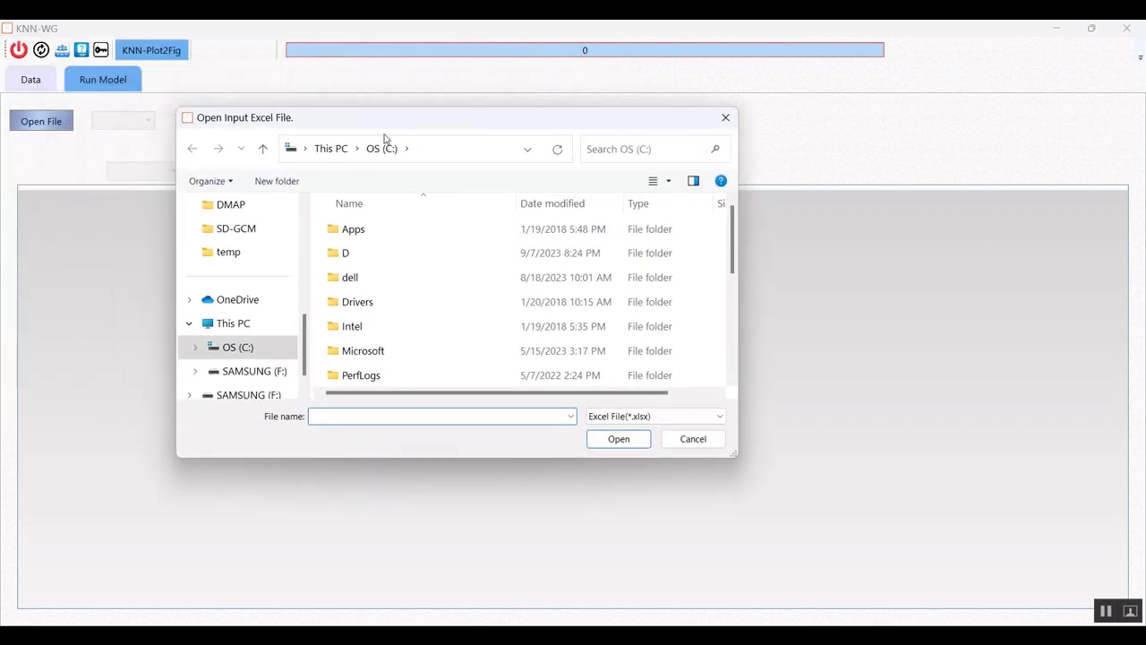
double_click(345, 255)
scroll(427, 332, "down", 3)
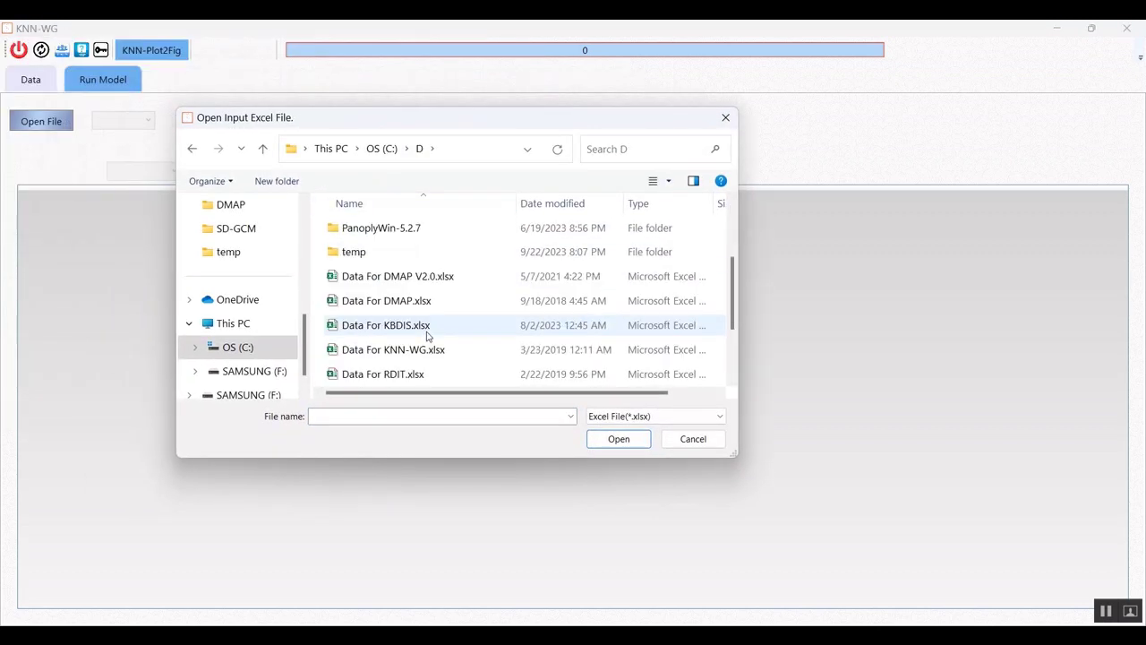
double_click(427, 254)
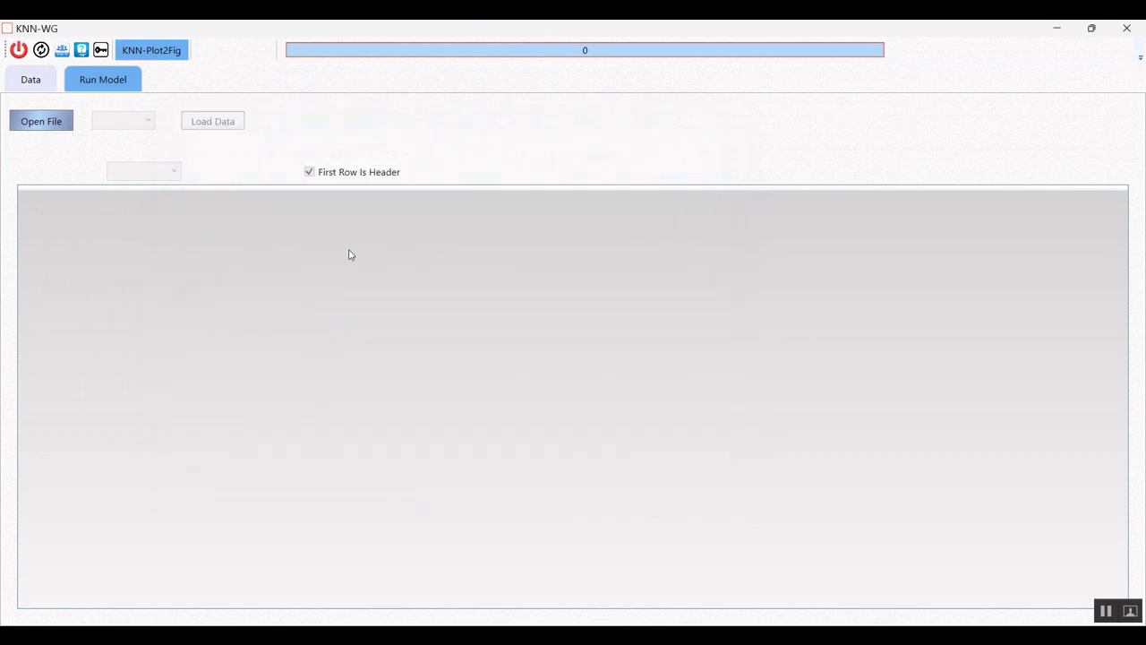
left_click(149, 121)
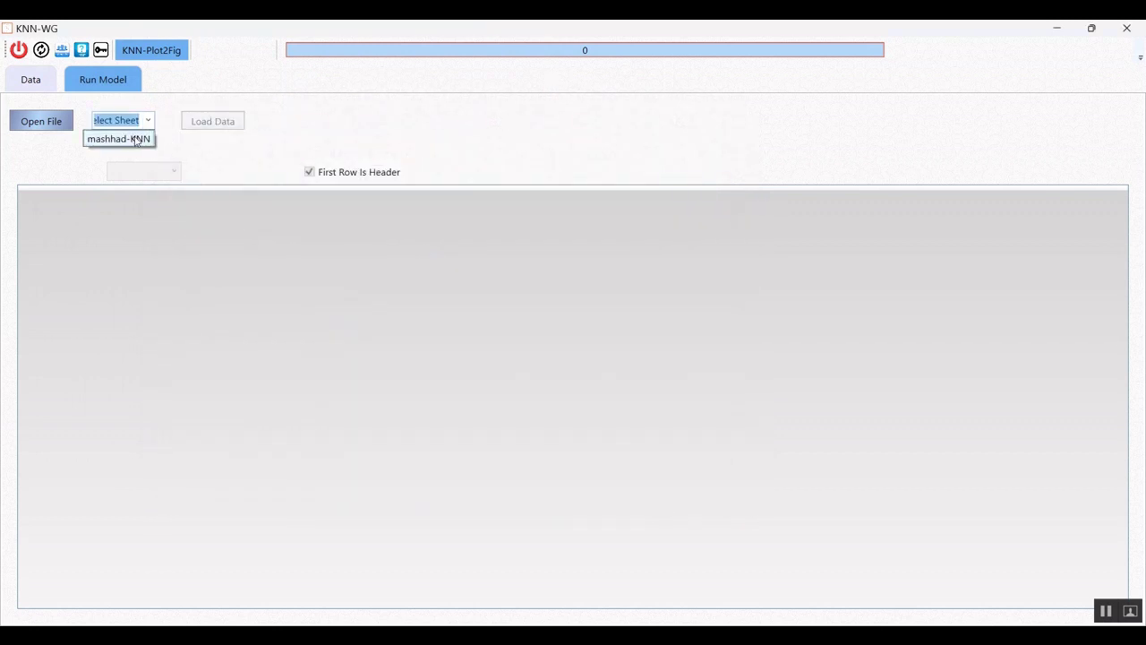
Step: Select the mashhad-KNN sheet and set the date format to YYYY
left_click(148, 143)
left_click(171, 172)
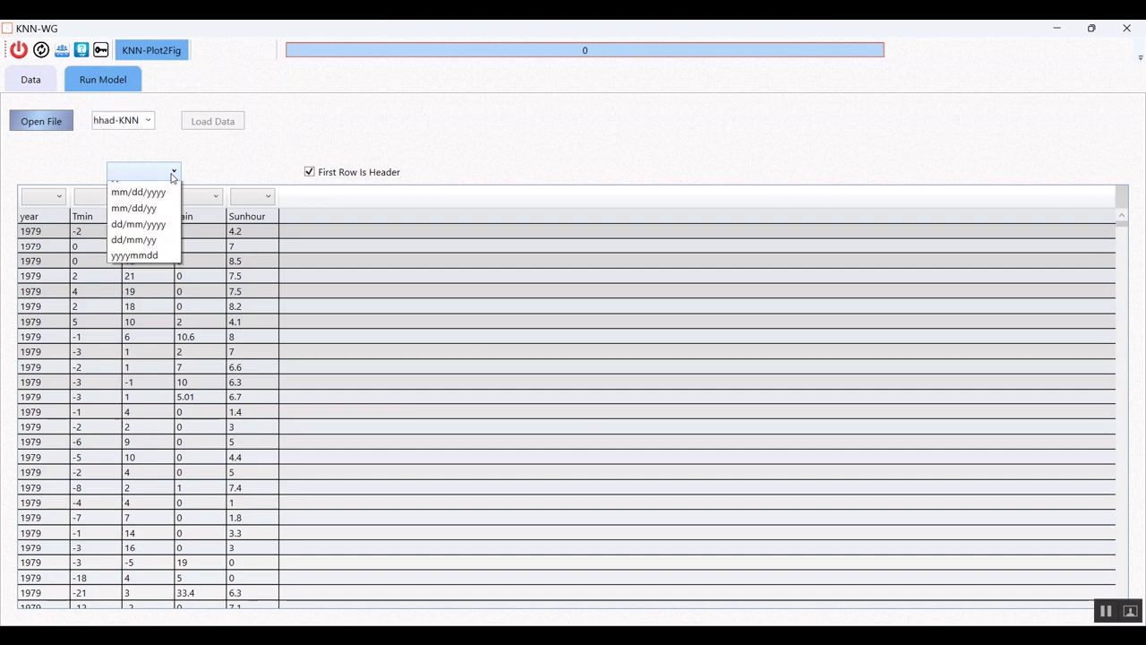
left_click(142, 189)
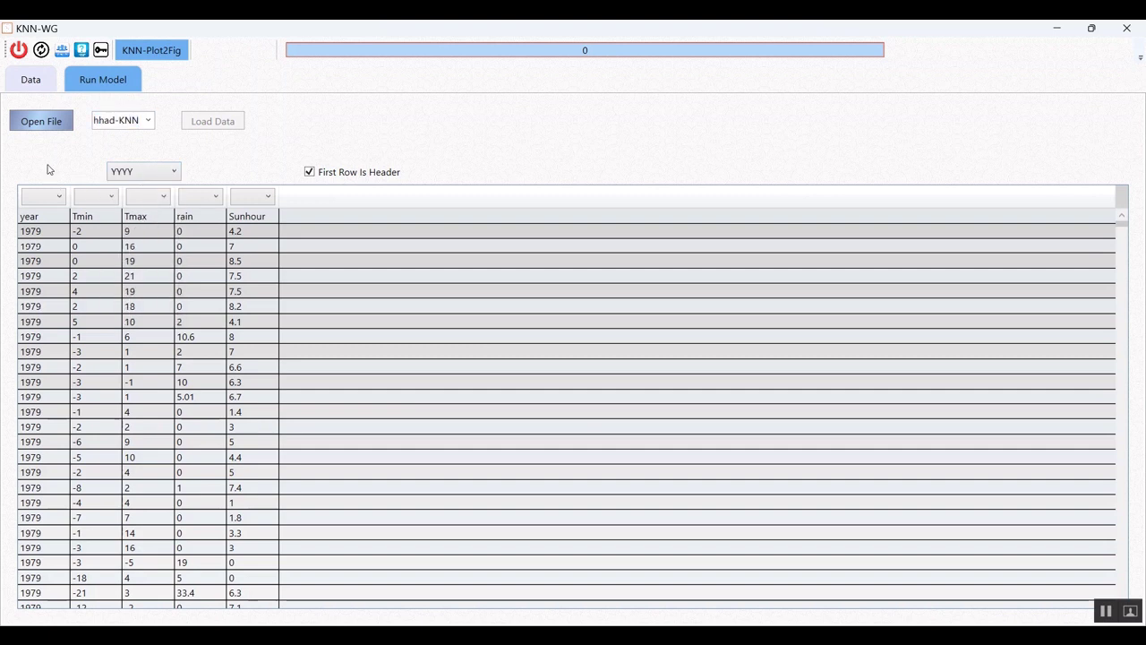
left_click(58, 196)
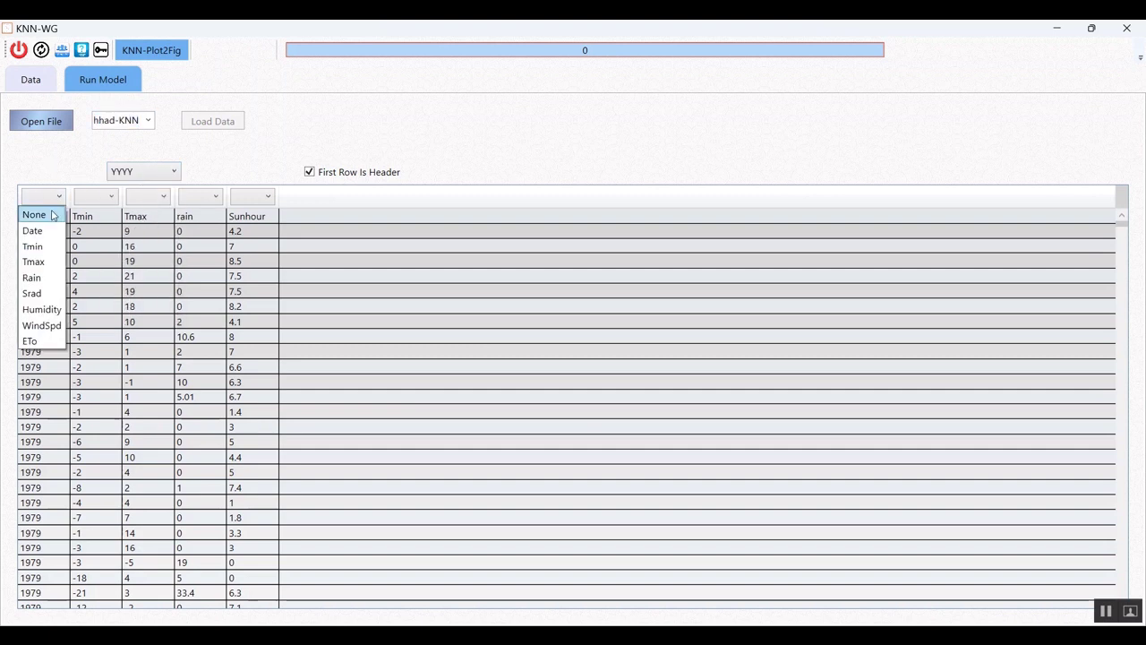
left_click(44, 171)
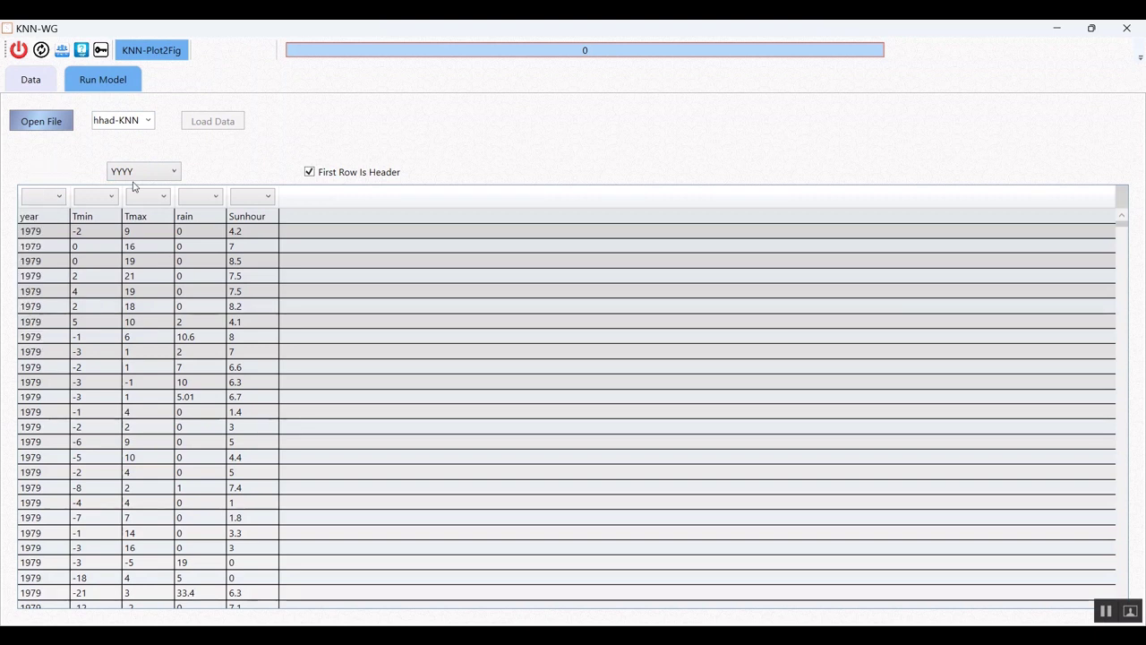
left_click(125, 174)
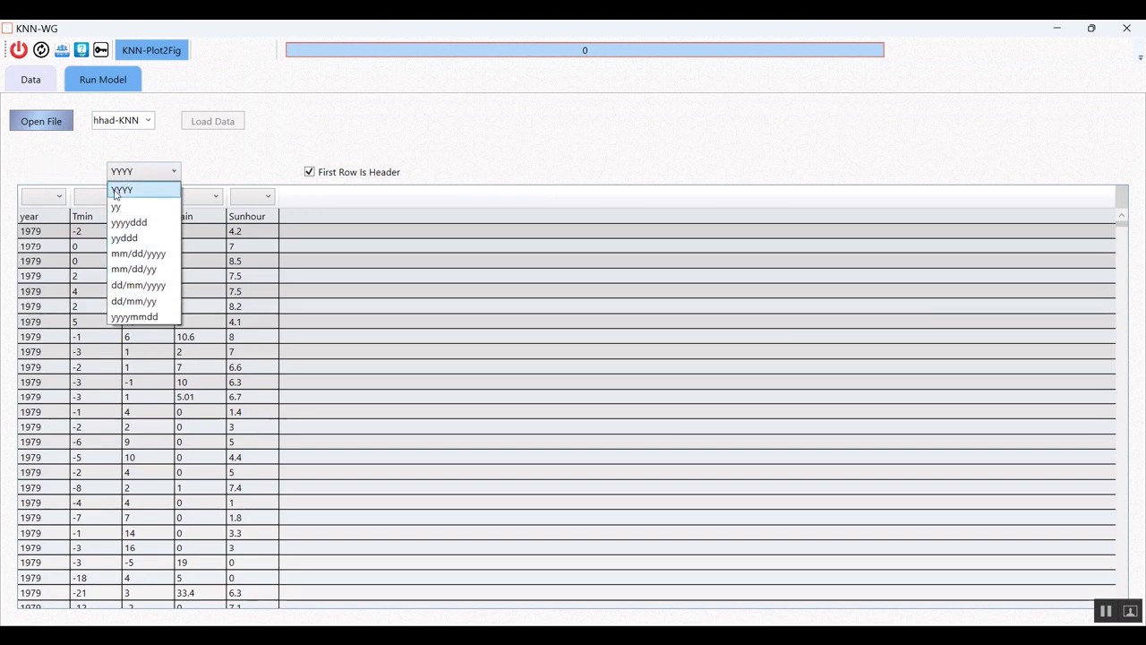
left_click(88, 172)
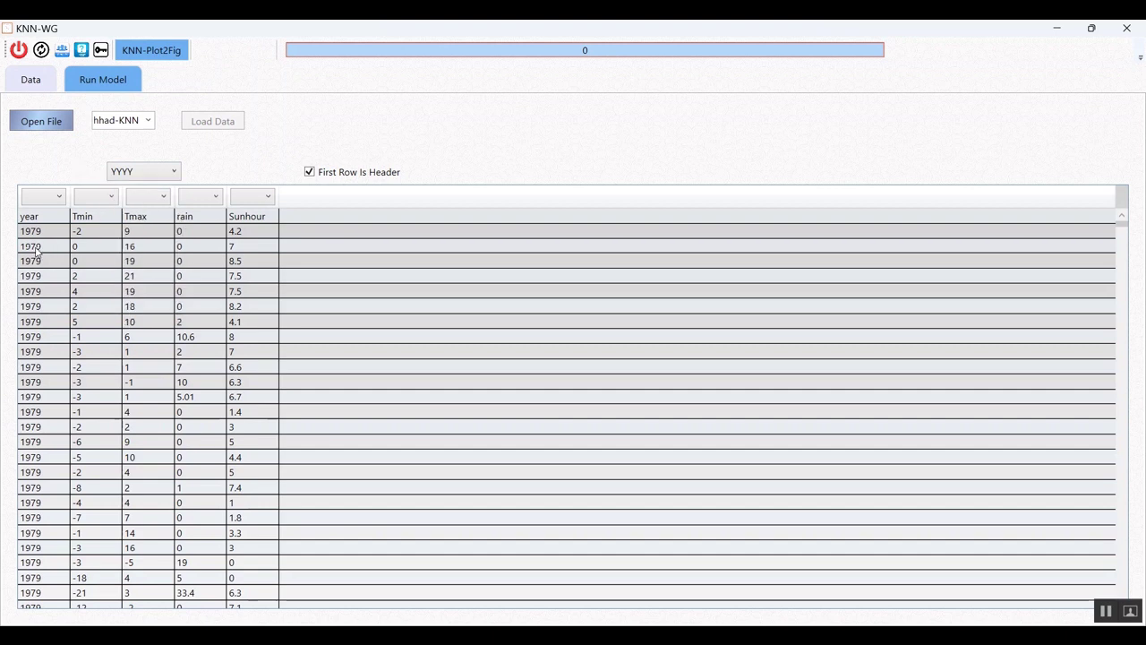
Step: Tag the five columns as Date, Tmin, Tmax, Rain and Srad
left_click(52, 199)
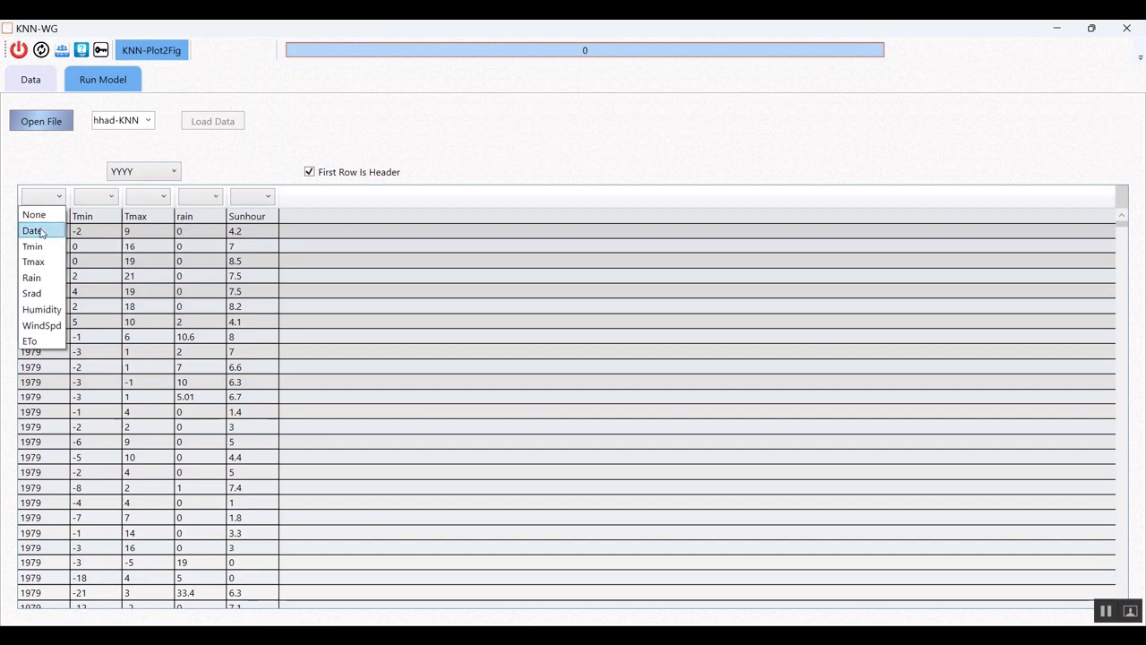
left_click(43, 231)
left_click(97, 201)
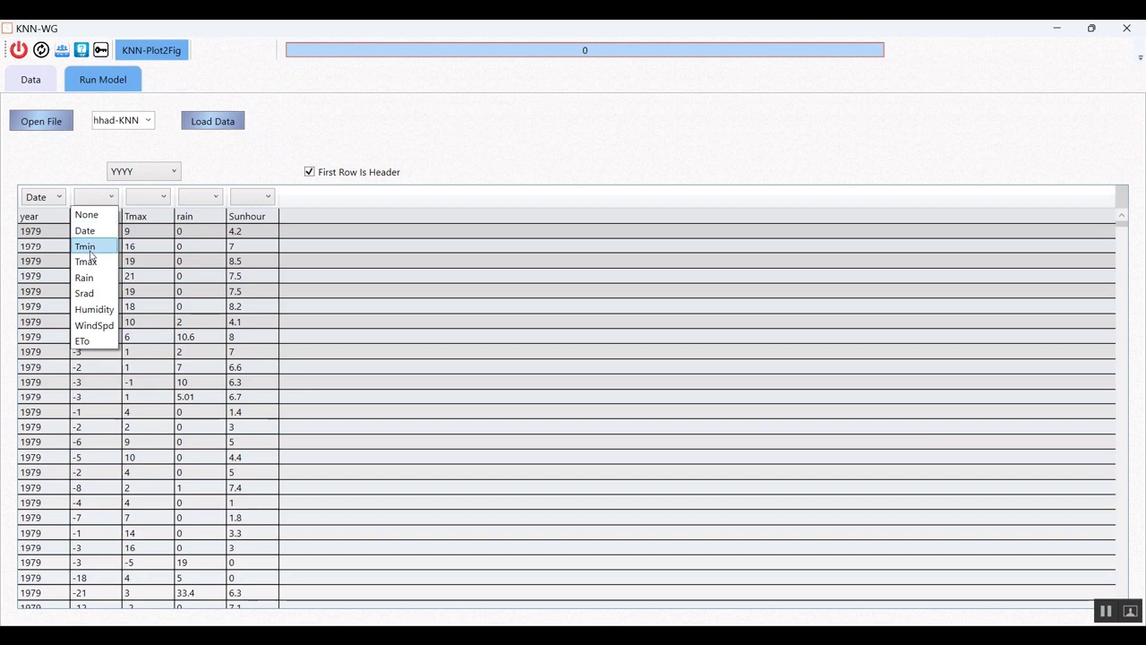
left_click(91, 249)
left_click(146, 200)
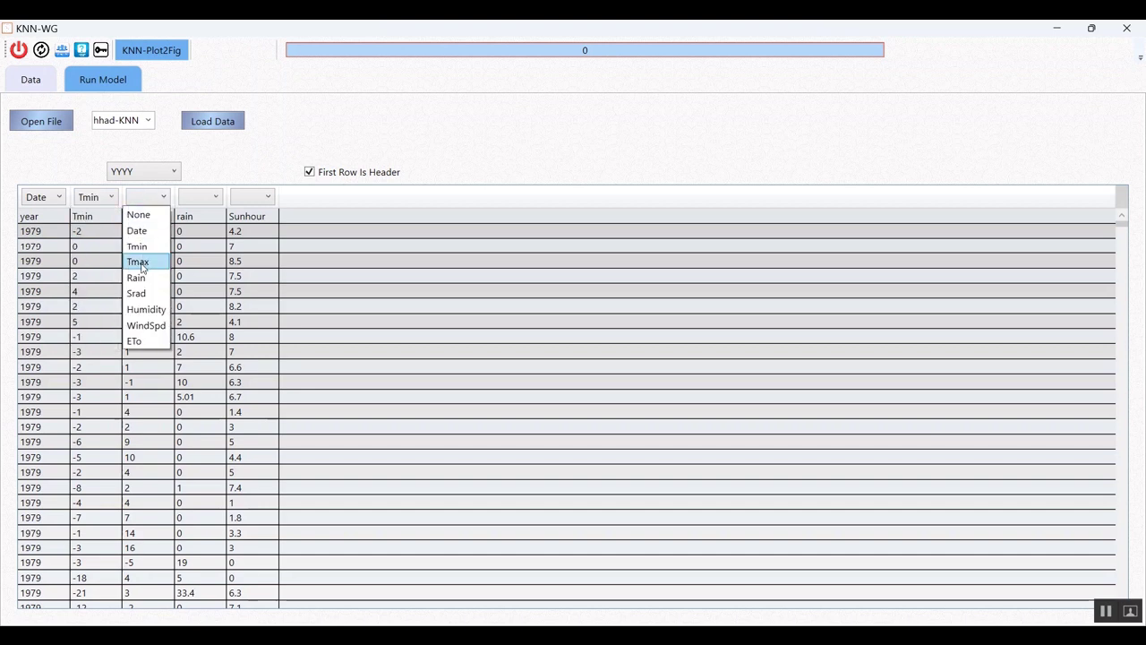
left_click(139, 261)
left_click(202, 197)
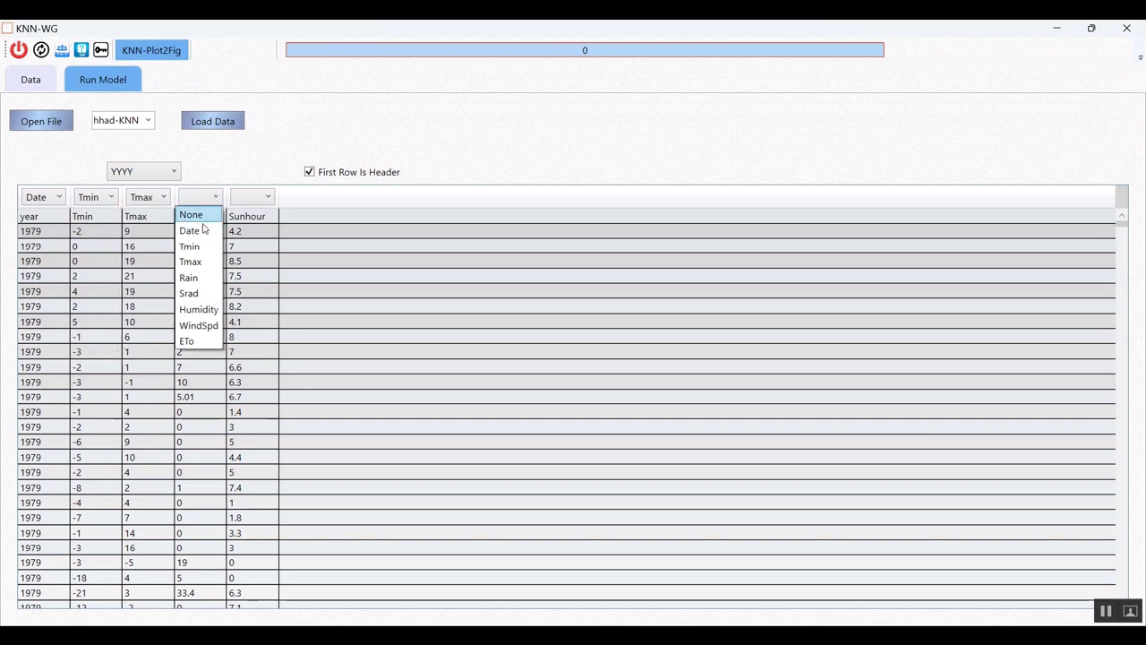
left_click(189, 277)
left_click(258, 198)
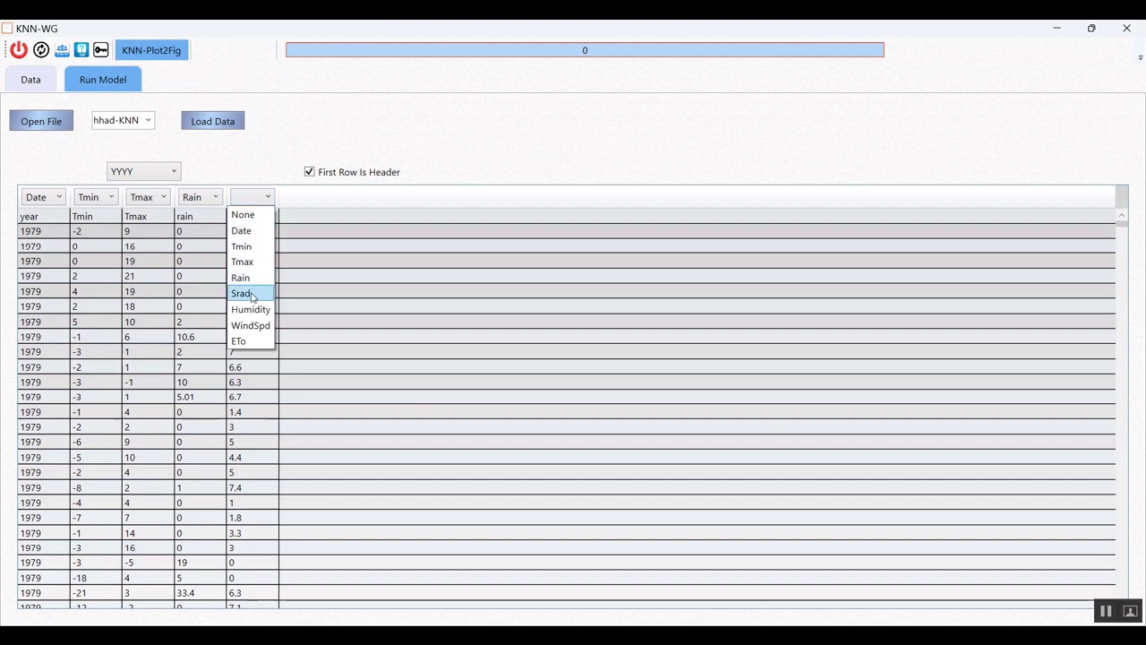
left_click(249, 294)
left_click(253, 198)
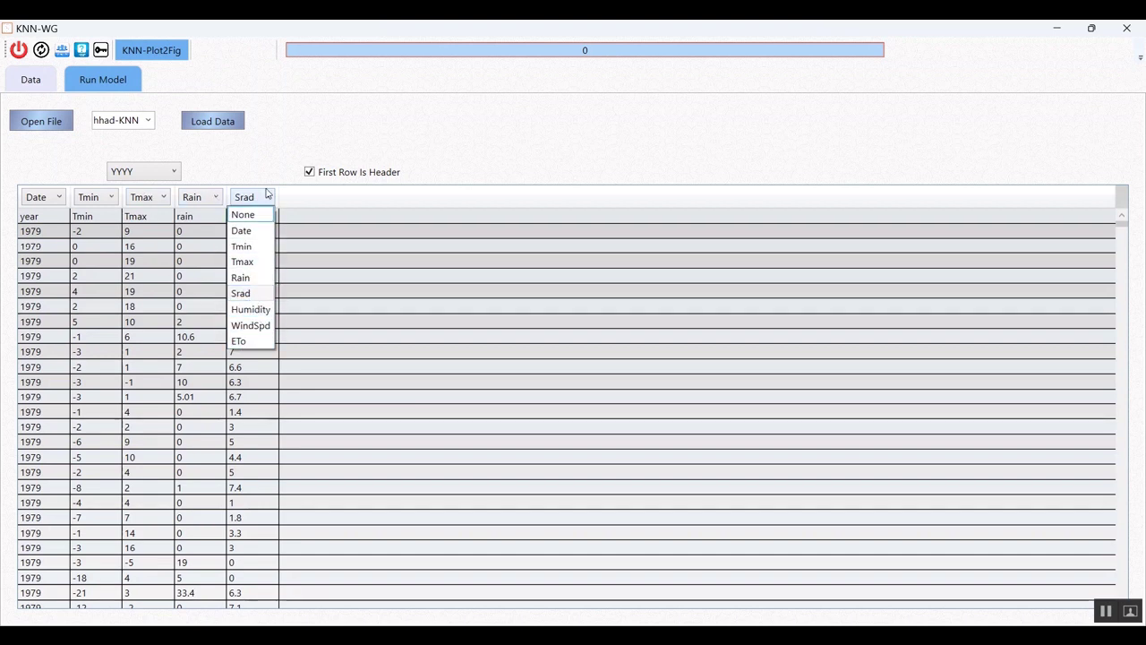
left_click(263, 174)
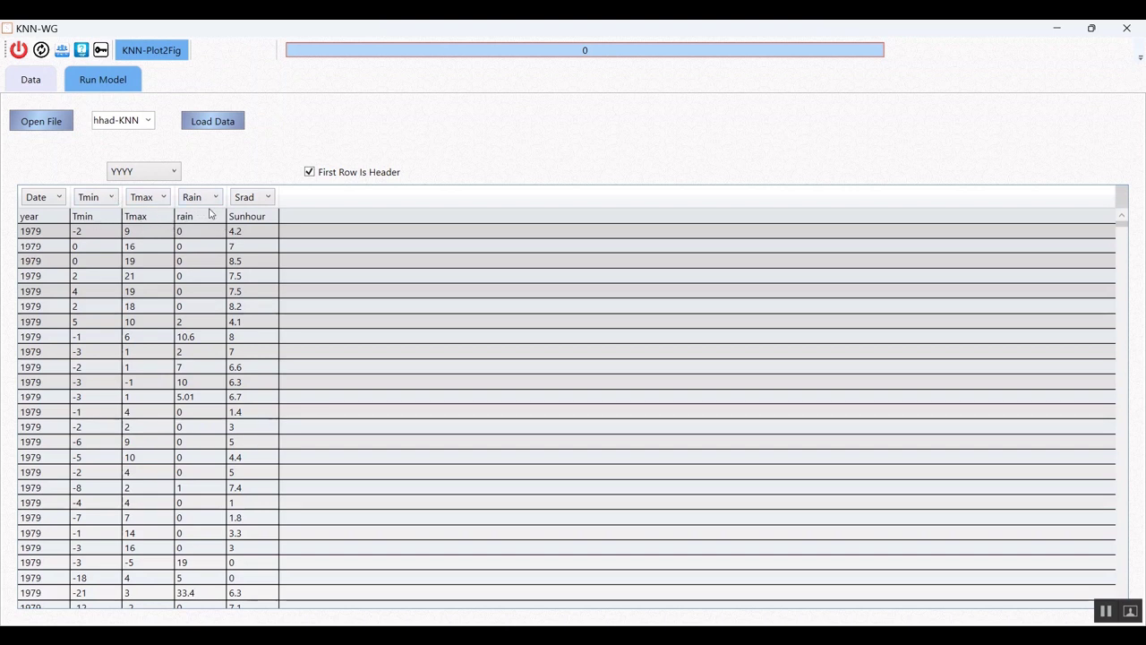
Step: Load the tagged Mashhad data, confirm the 'Data is loaded' message, and go to Run Model
left_click(208, 119)
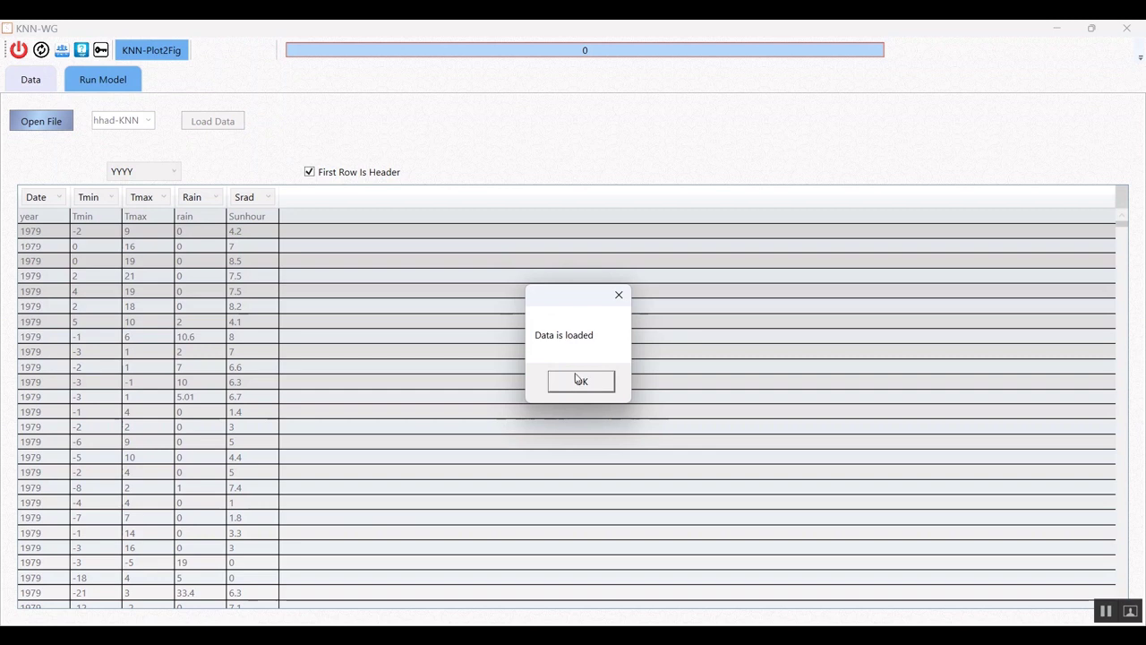
left_click(580, 383)
left_click(102, 80)
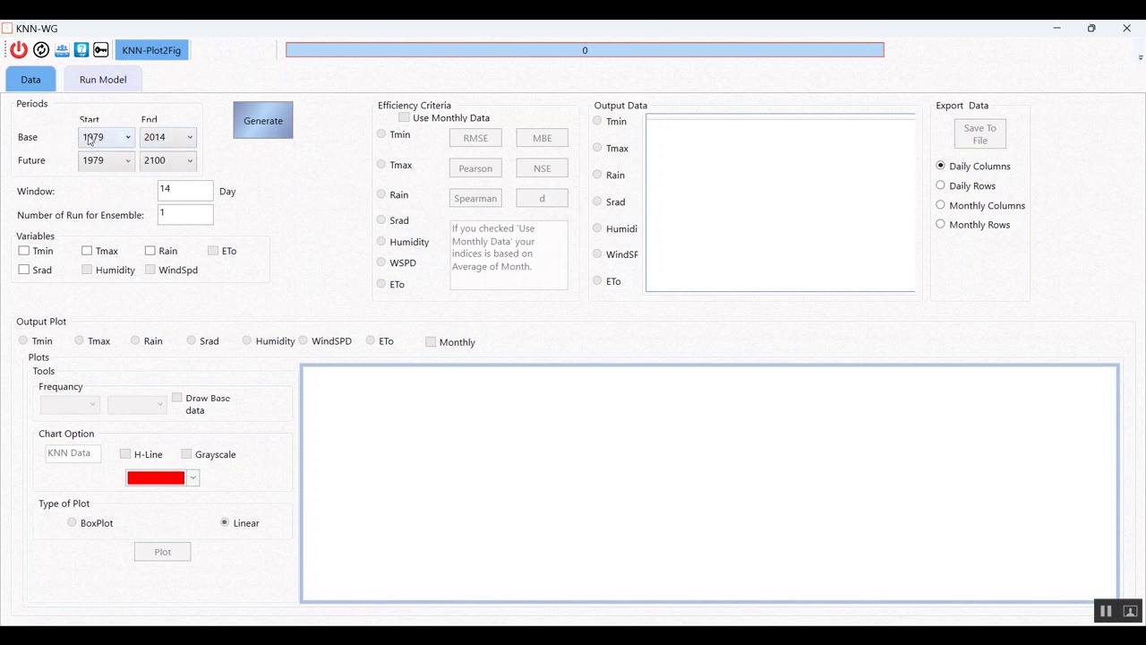
Step: Check the loaded data table, then return to the generation settings to use 10 ensemble runs
left_click(103, 79)
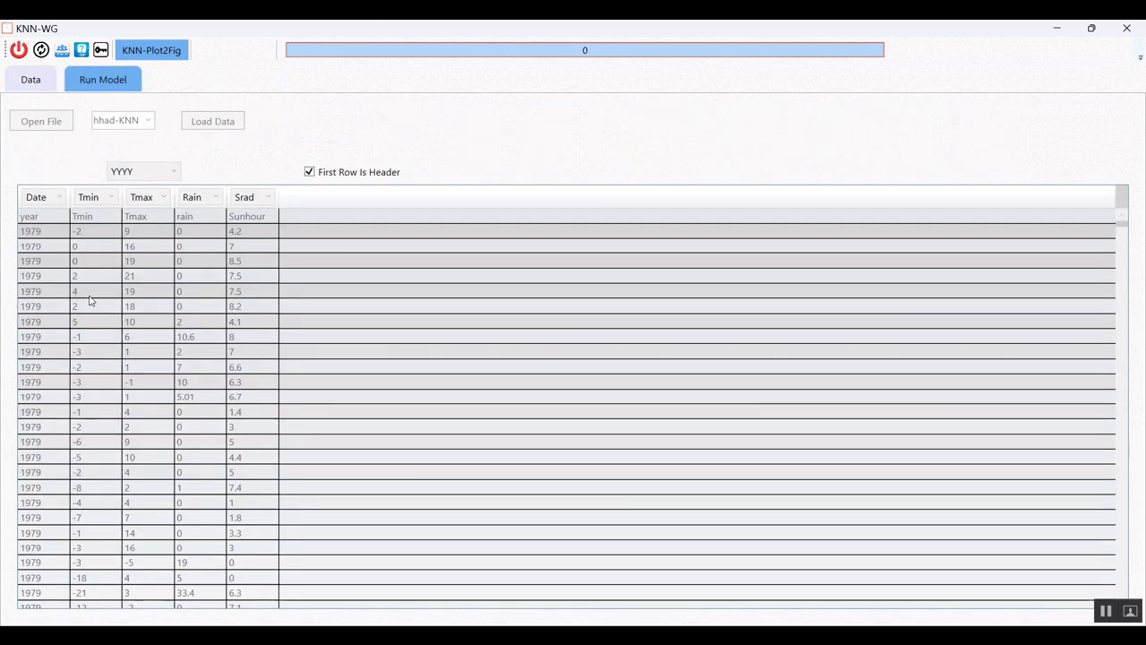
left_click(98, 82)
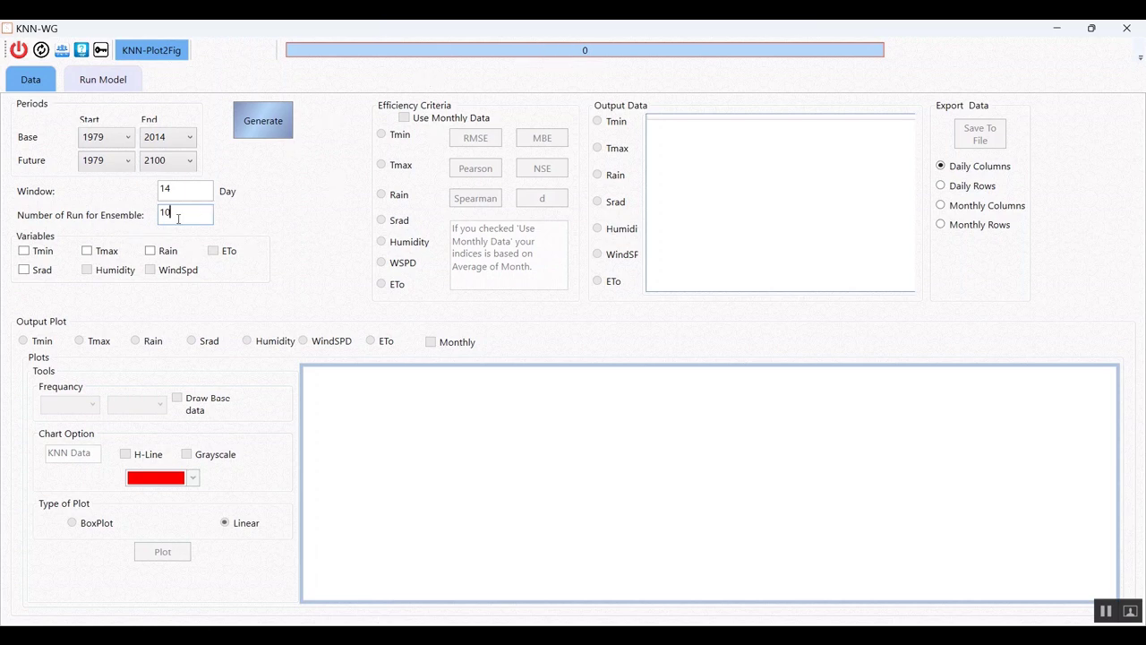
Step: Include Tmin, Srad, Tmax and Rain among the generated variables
left_click(24, 251)
left_click(24, 271)
left_click(87, 252)
left_click(150, 252)
Step: Start generating weather for 1979–2100, then switch to the KNN Weather Generator web page
left_click(259, 126)
left_click(254, 130)
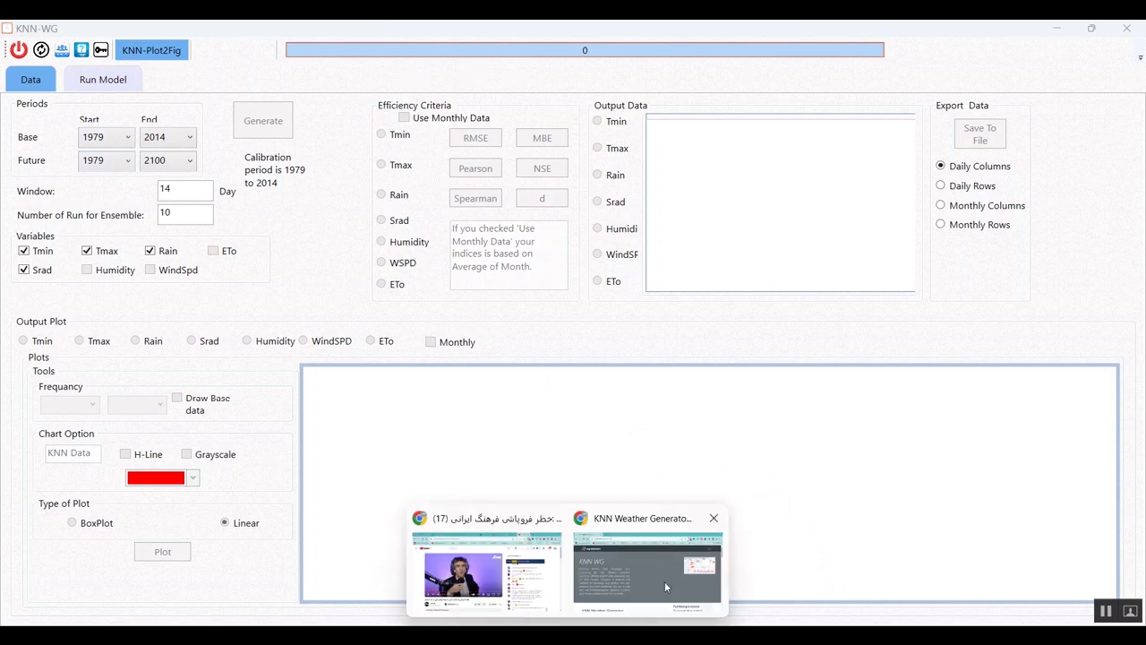
left_click(665, 581)
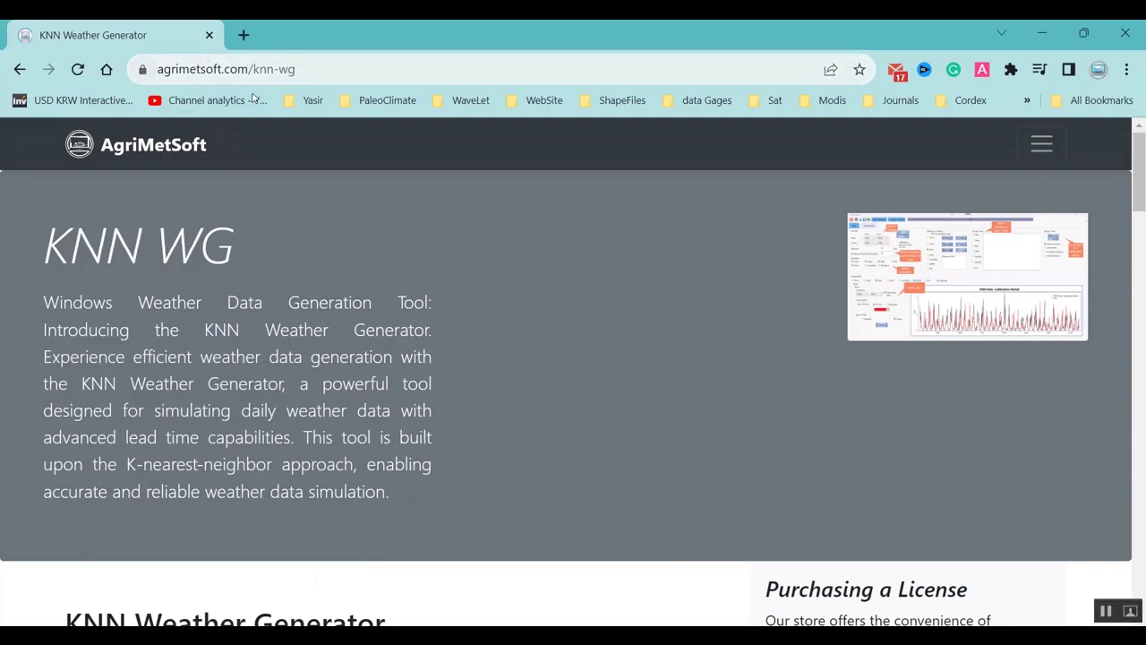
Step: Scroll to 'What is KNN-WG Software?' and open the KNN-WG Formulas document
scroll(328, 404, "down", 2)
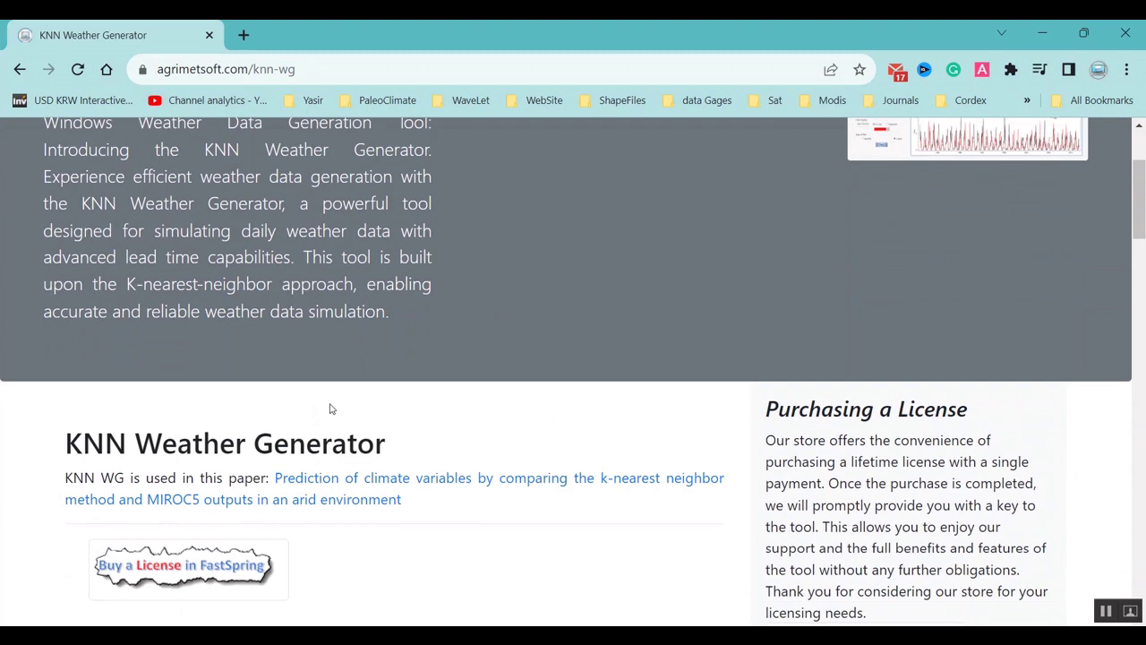
scroll(329, 394, "down", 4)
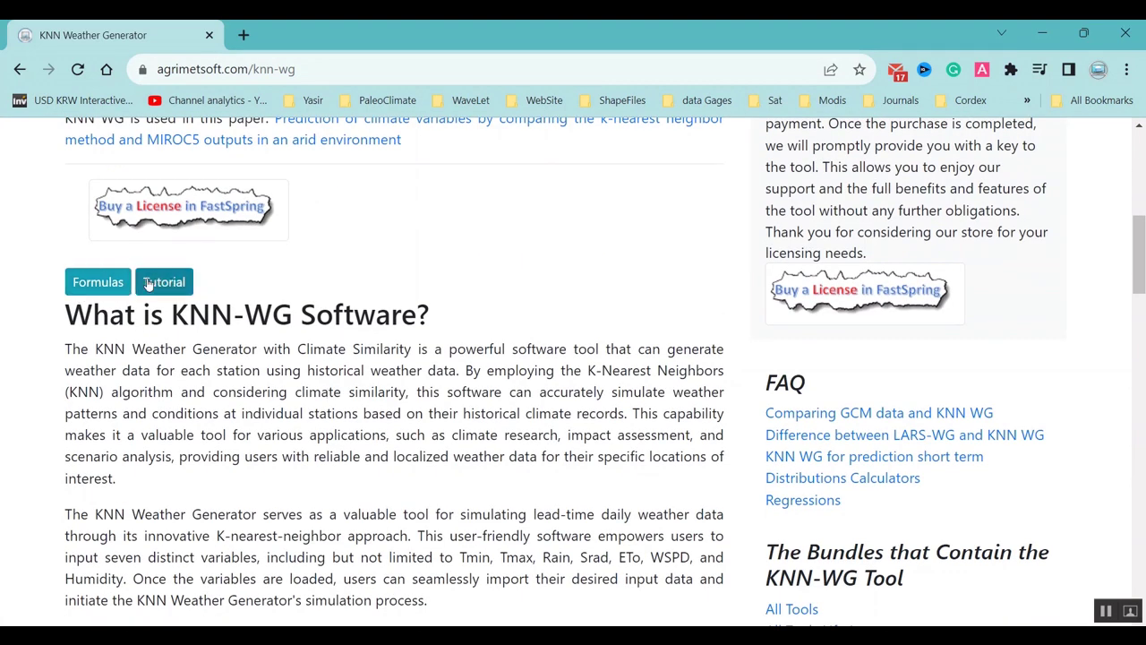
left_click(97, 283)
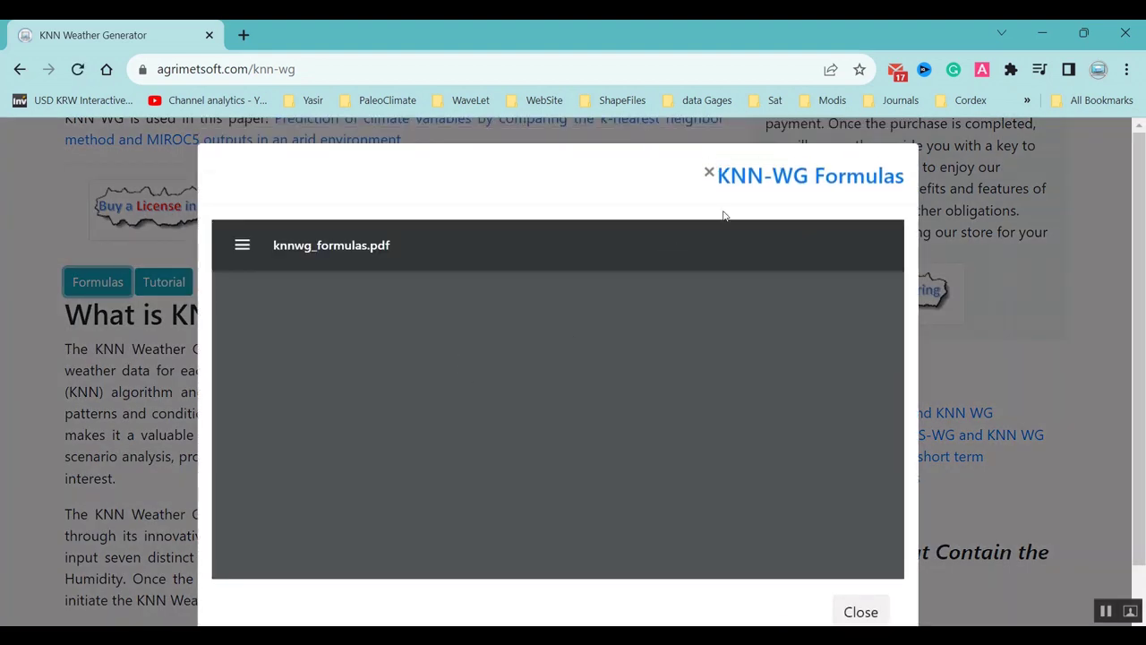
Step: Open the KNN-WG Formulas link in a new tab showing Formulas.pdf on OSF
scroll(553, 388, "down", 3)
scroll(548, 394, "up", 3)
scroll(544, 420, "down", 3)
scroll(543, 445, "up", 3)
left_click(772, 180)
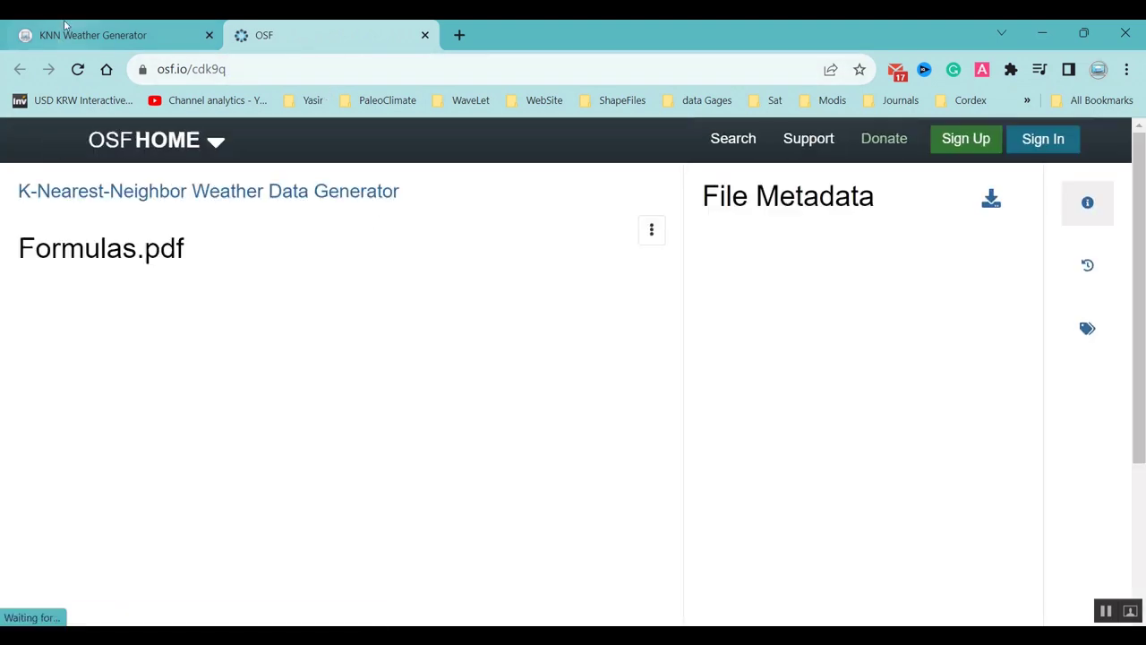
key("ctrl+shift+Tab")
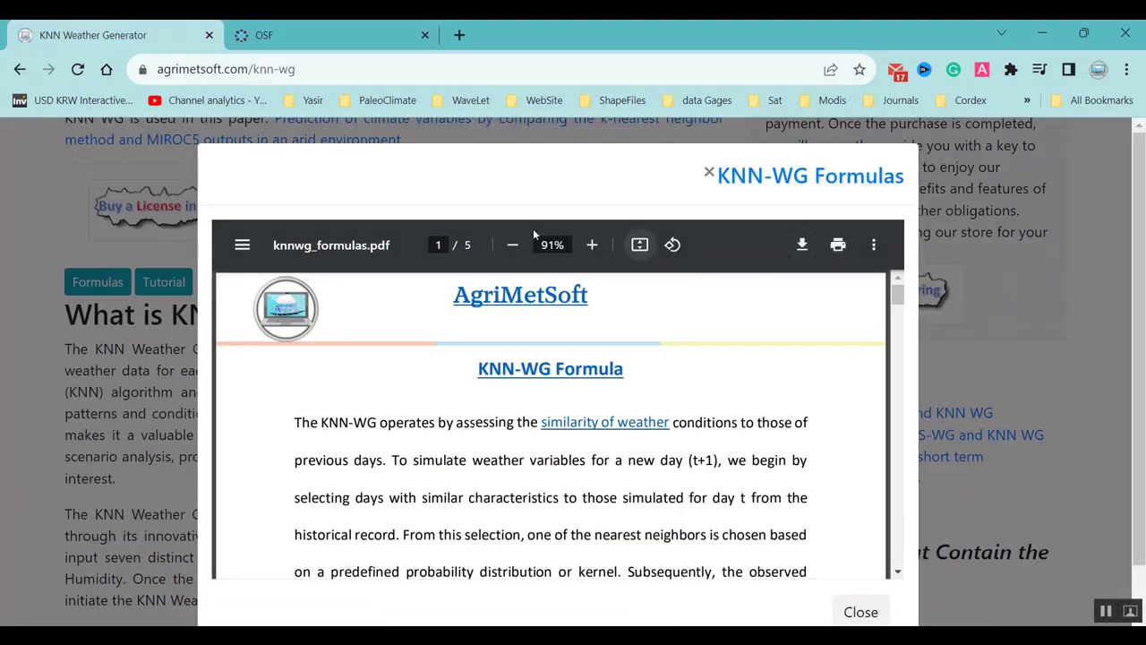
left_click(273, 33)
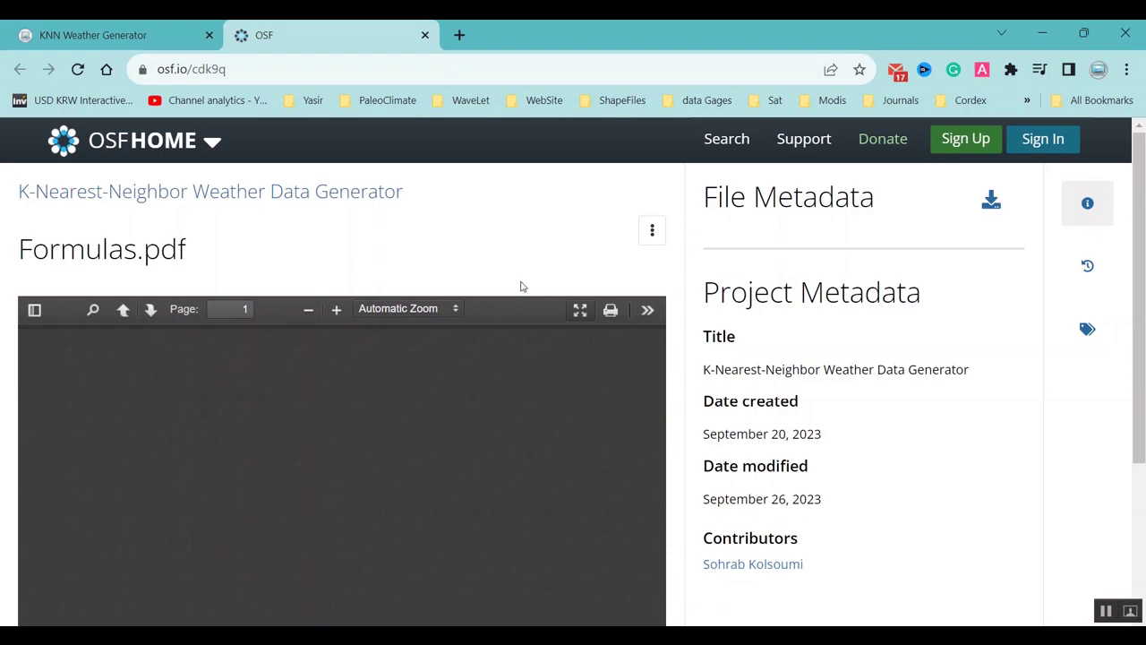
Step: Read Formulas.pdf in presentation mode, then close the Formulas window on the KNN-WG page
left_click(580, 310)
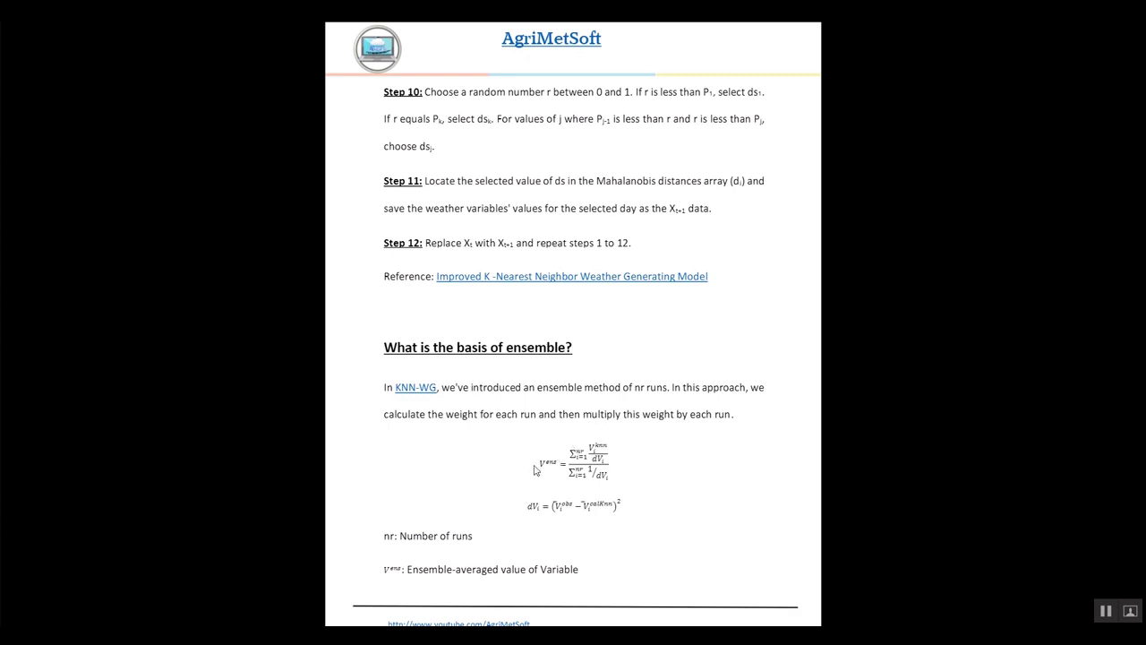
left_click(573, 81)
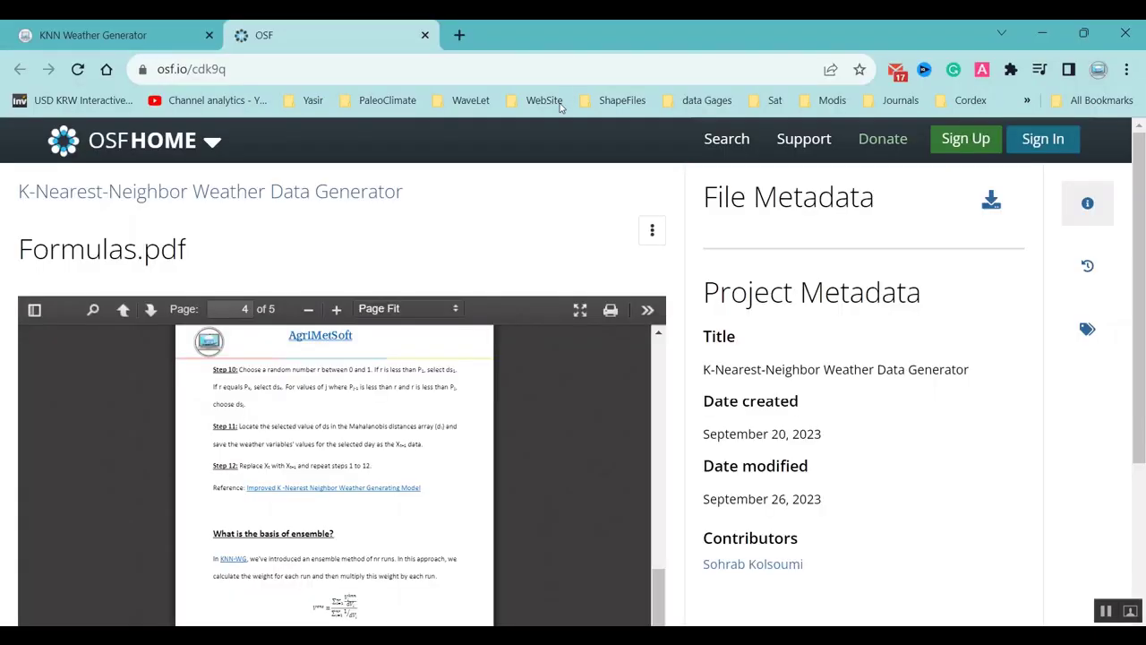
left_click(123, 35)
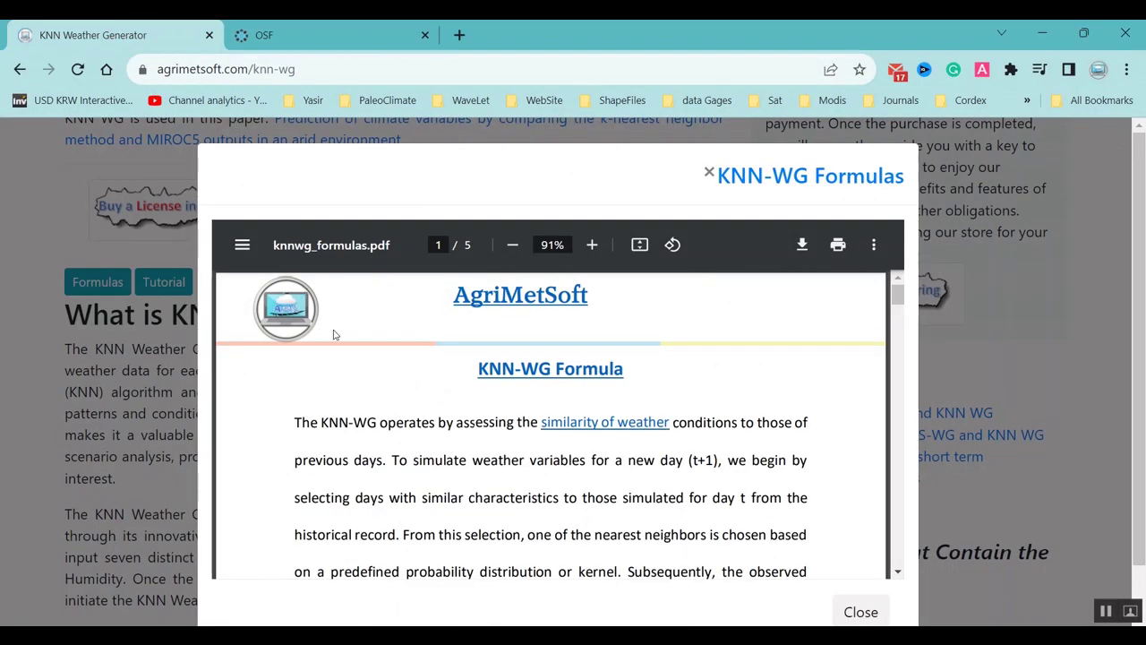
left_click(709, 172)
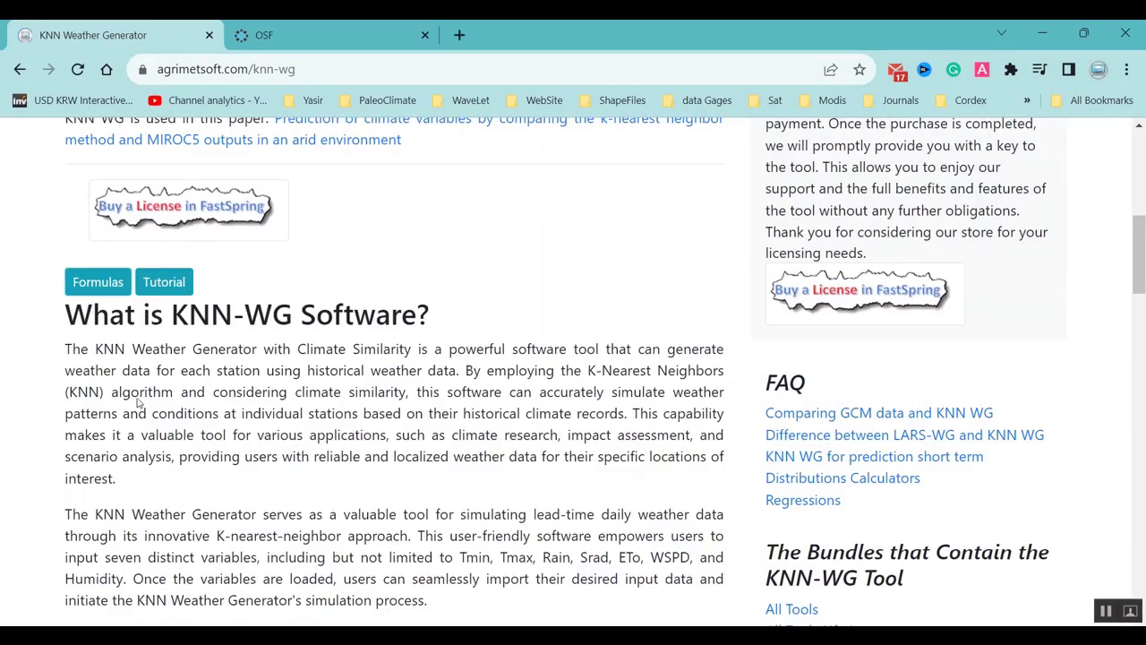
Step: Open the KNN-WG Tutorial PDF, scroll through it, and close it
left_click(164, 282)
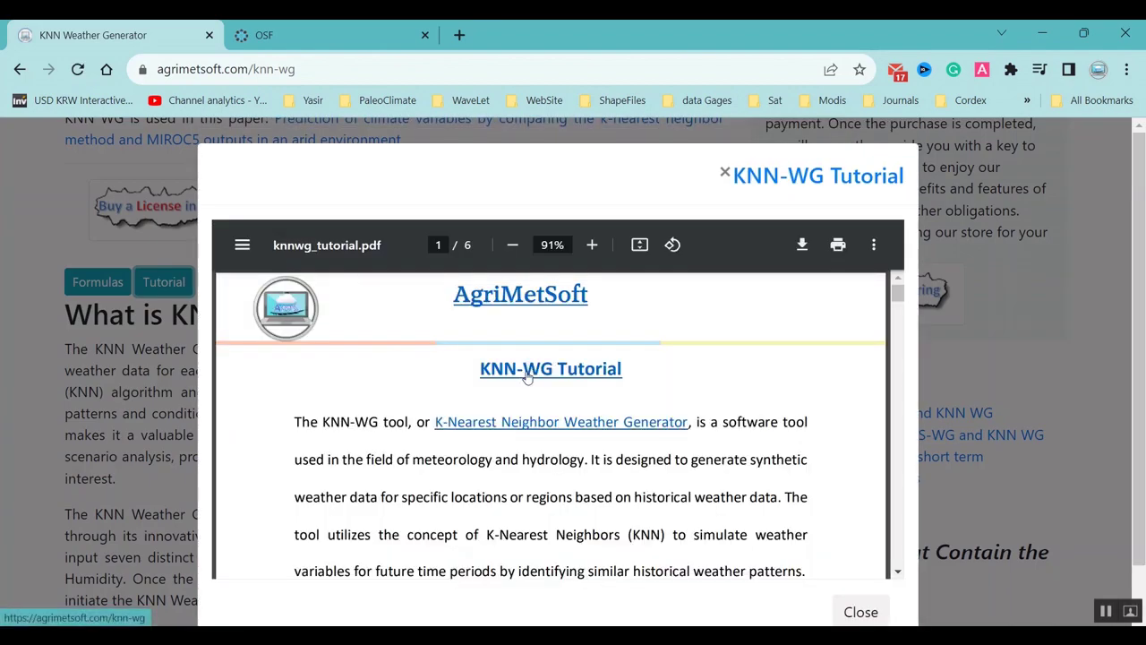
scroll(523, 416, "down", 3)
scroll(523, 416, "down", 15)
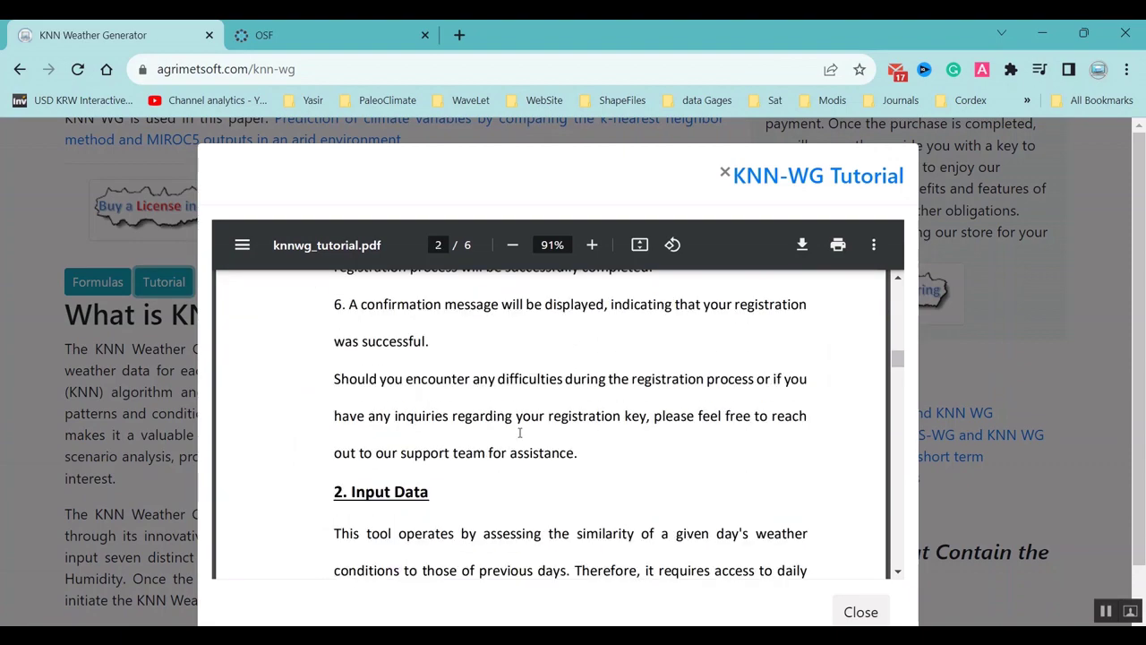
scroll(517, 434, "down", 15)
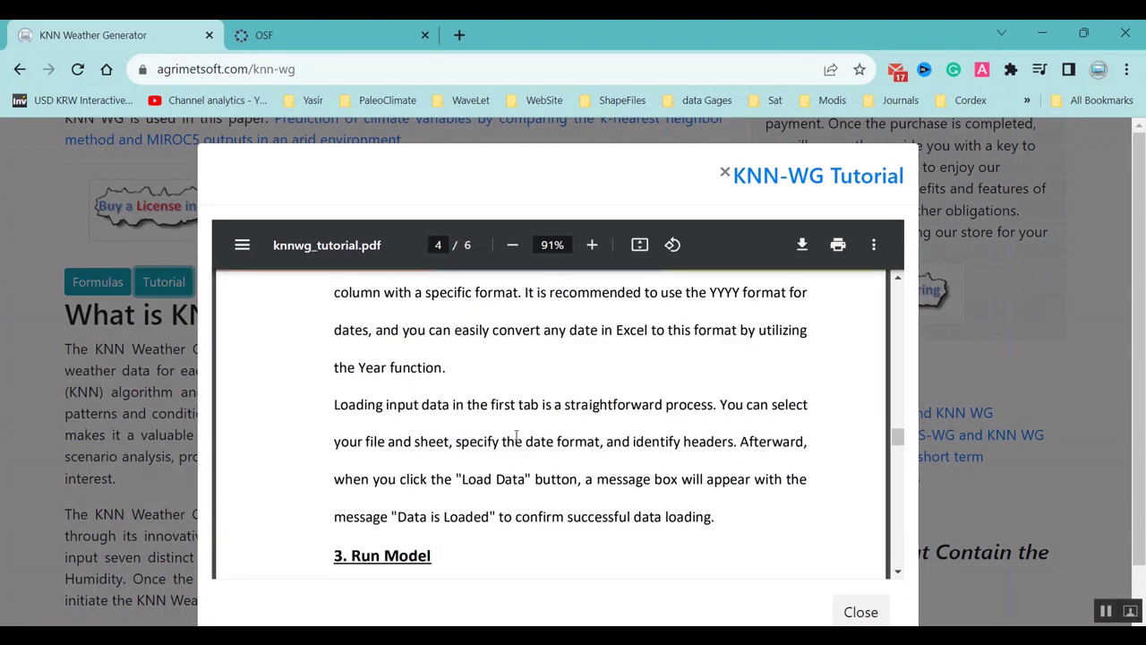
scroll(517, 434, "down", 15)
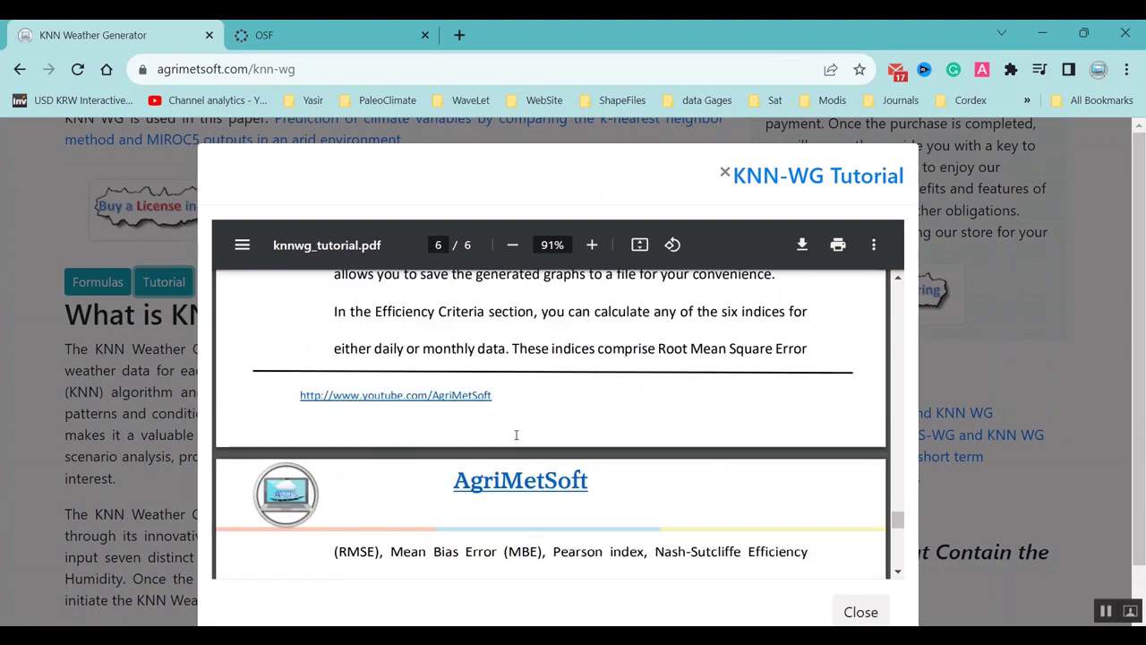
left_click(724, 172)
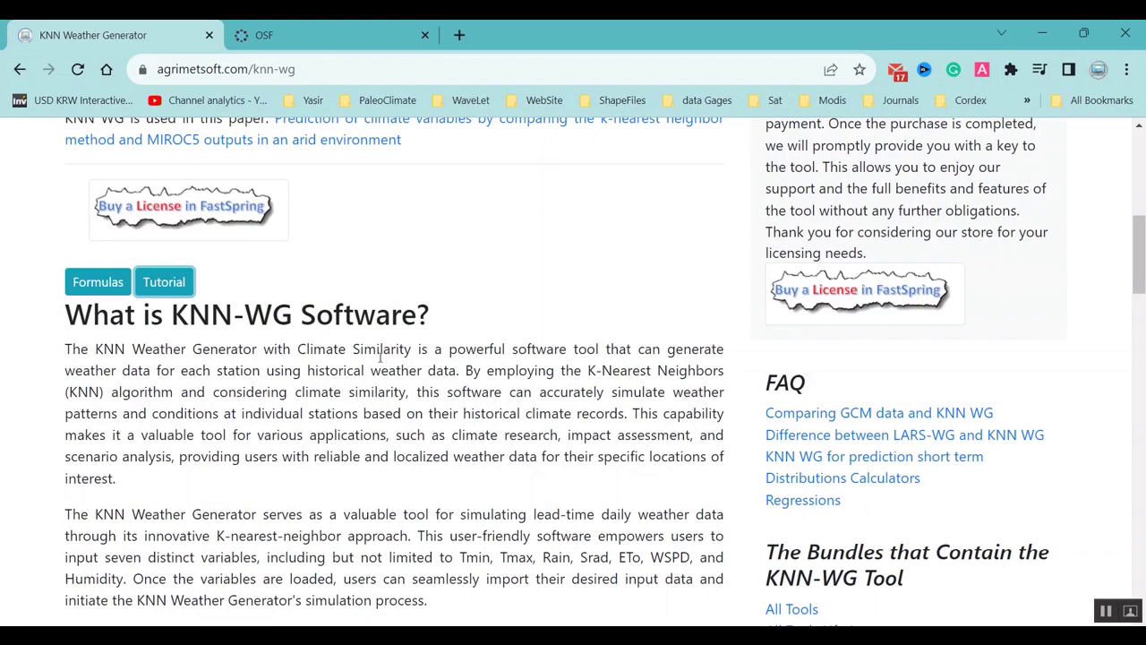
Step: Browse the AgriMetSoft KNN-WG page, then return to the KNN-WG program
scroll(390, 419, "down", 3)
scroll(391, 419, "down", 15)
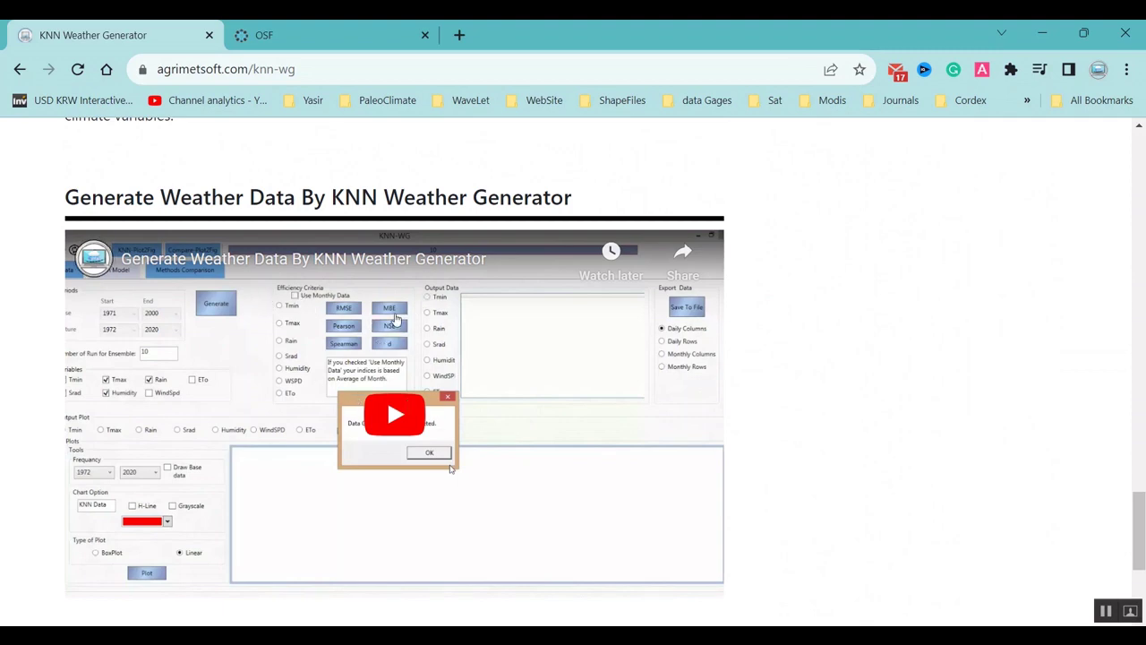
scroll(436, 421, "up", 4)
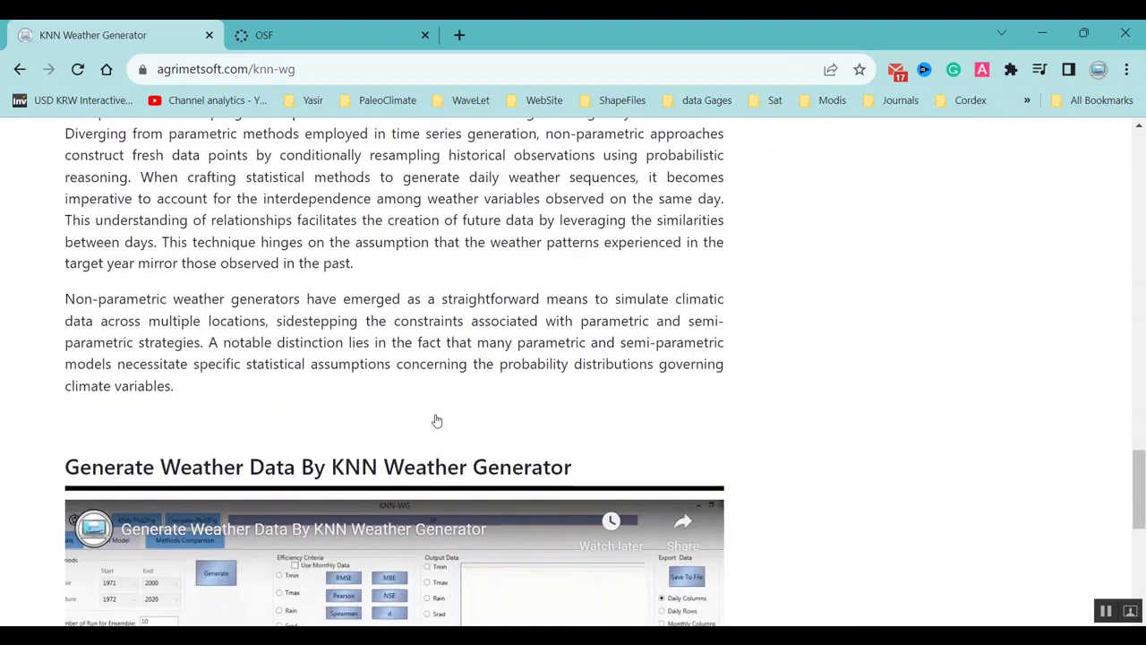
scroll(433, 421, "down", 3)
scroll(414, 276, "up", 4)
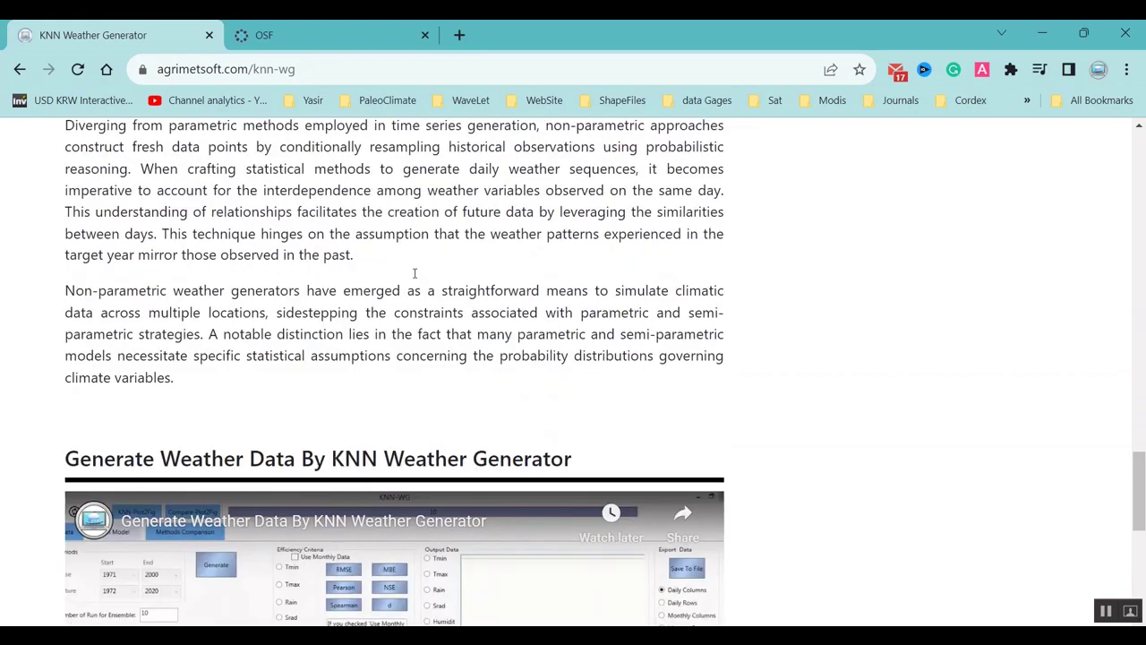
scroll(410, 286, "down", 3)
scroll(410, 286, "up", 15)
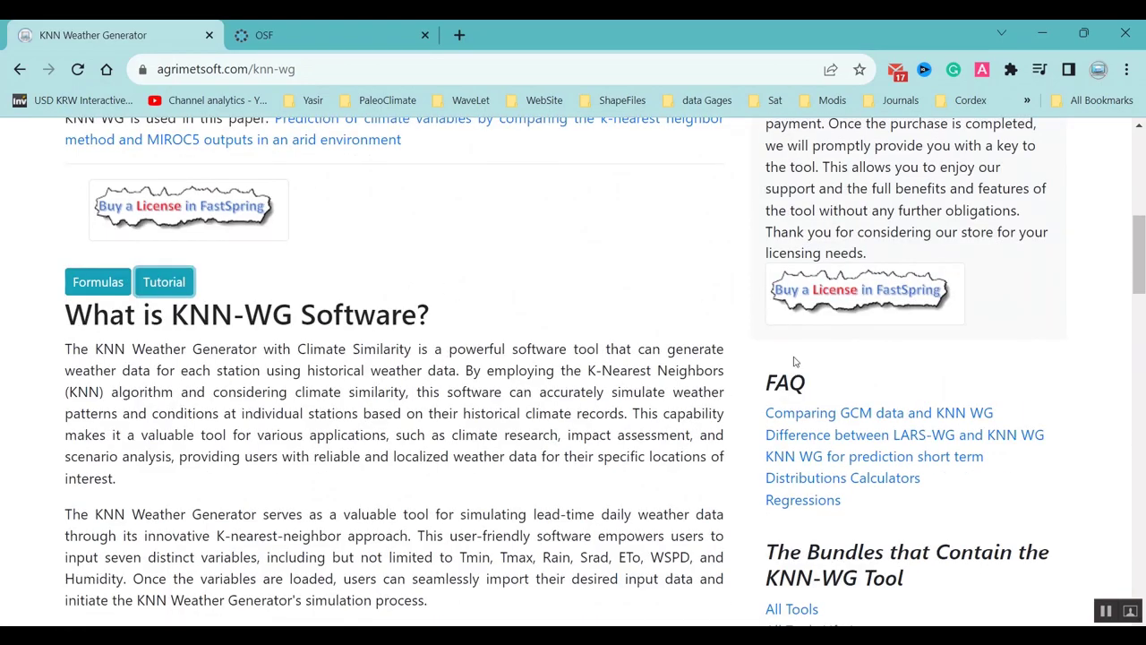
left_click(965, 638)
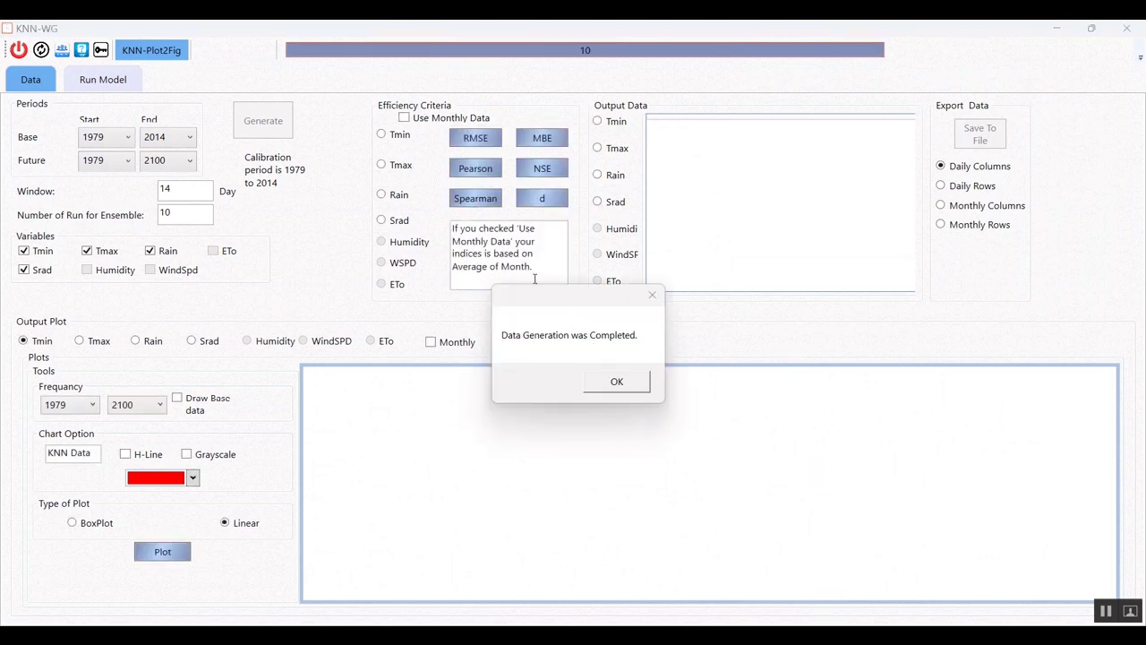
Step: Acknowledge generation completed and plot monthly Rain with horizontal gridlines
left_click(617, 382)
left_click(136, 341)
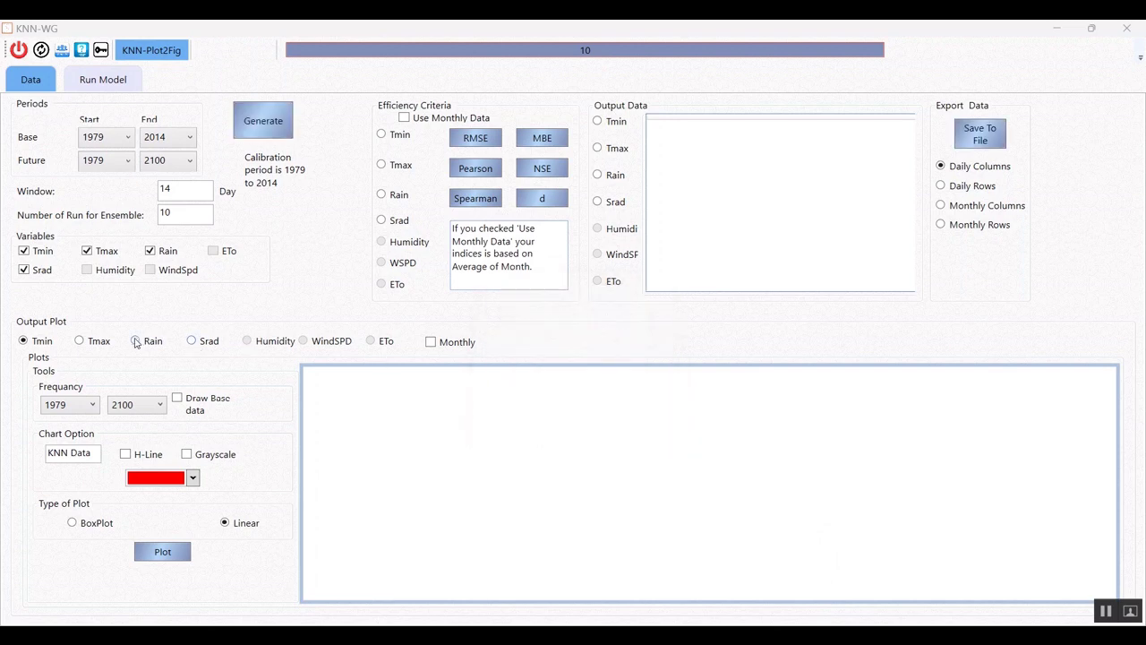
left_click(431, 343)
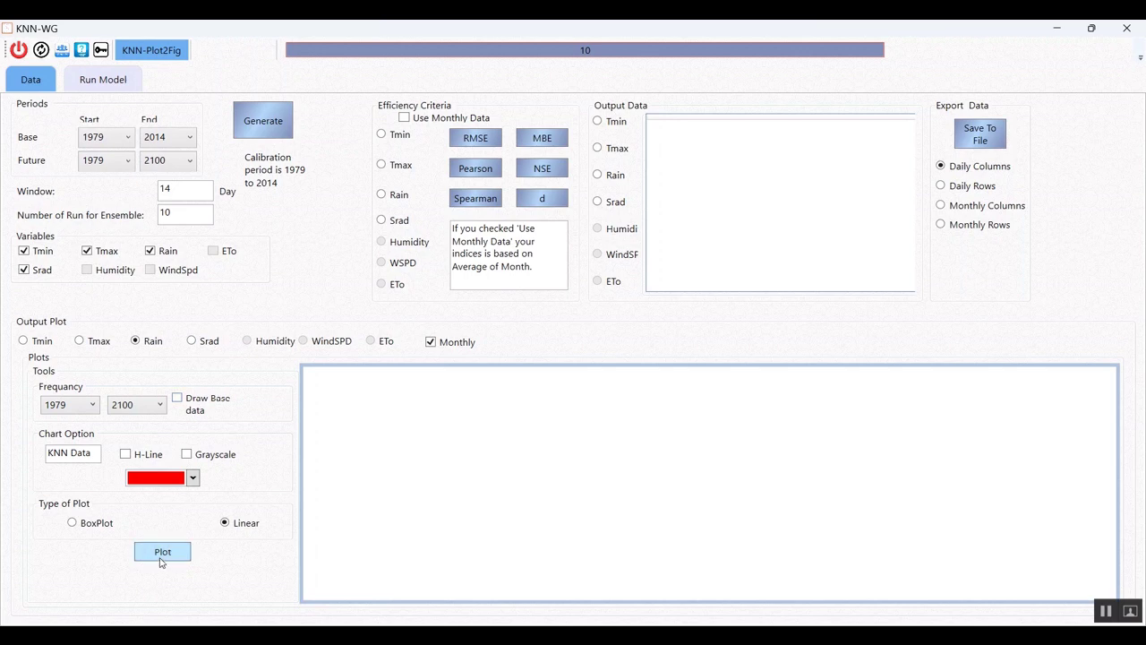
left_click(126, 455)
left_click(161, 553)
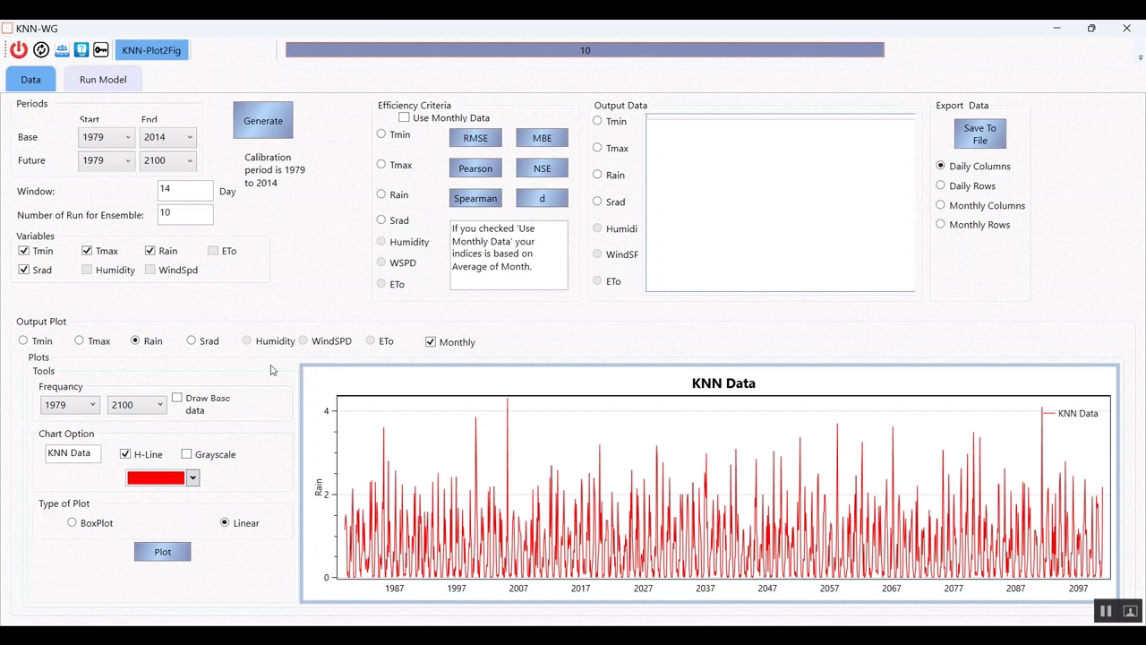
Step: Overlay observed base data on the Rain chart and set the plot end year to 2025
left_click(179, 400)
left_click(164, 555)
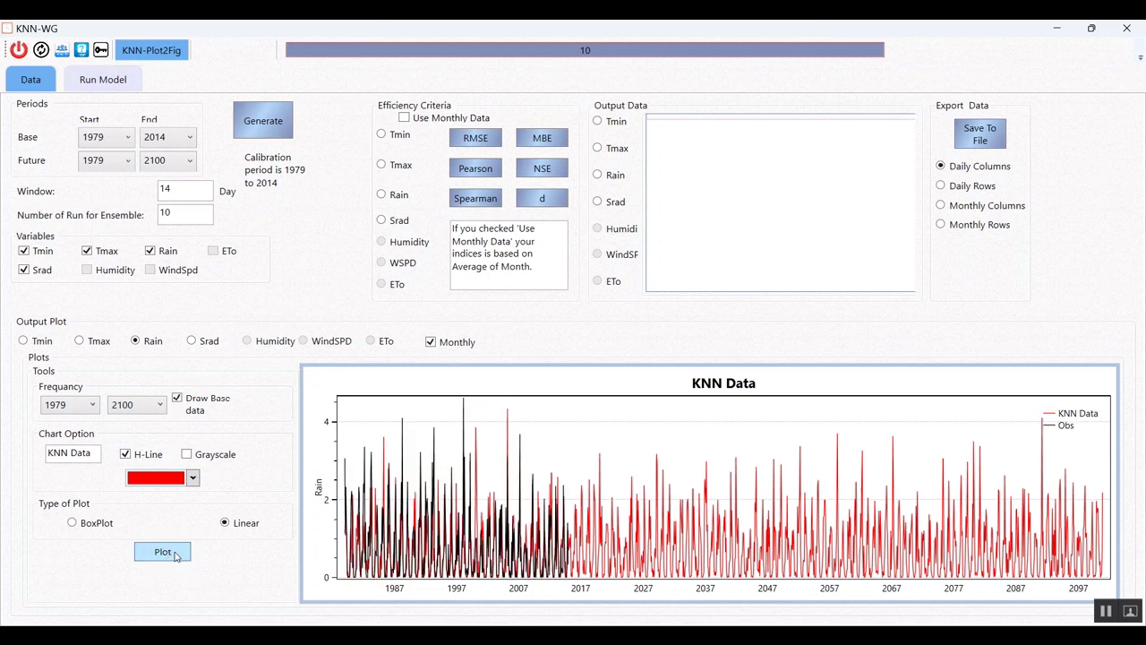
left_click(141, 404)
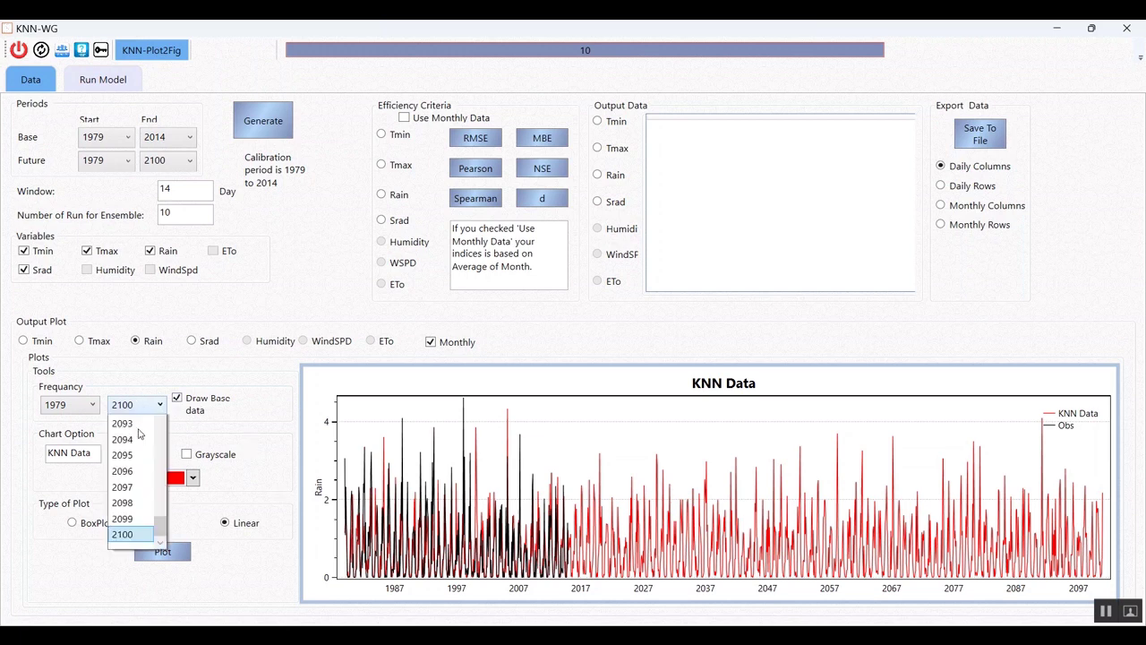
scroll(139, 479, "up", 8)
scroll(136, 482, "up", 13)
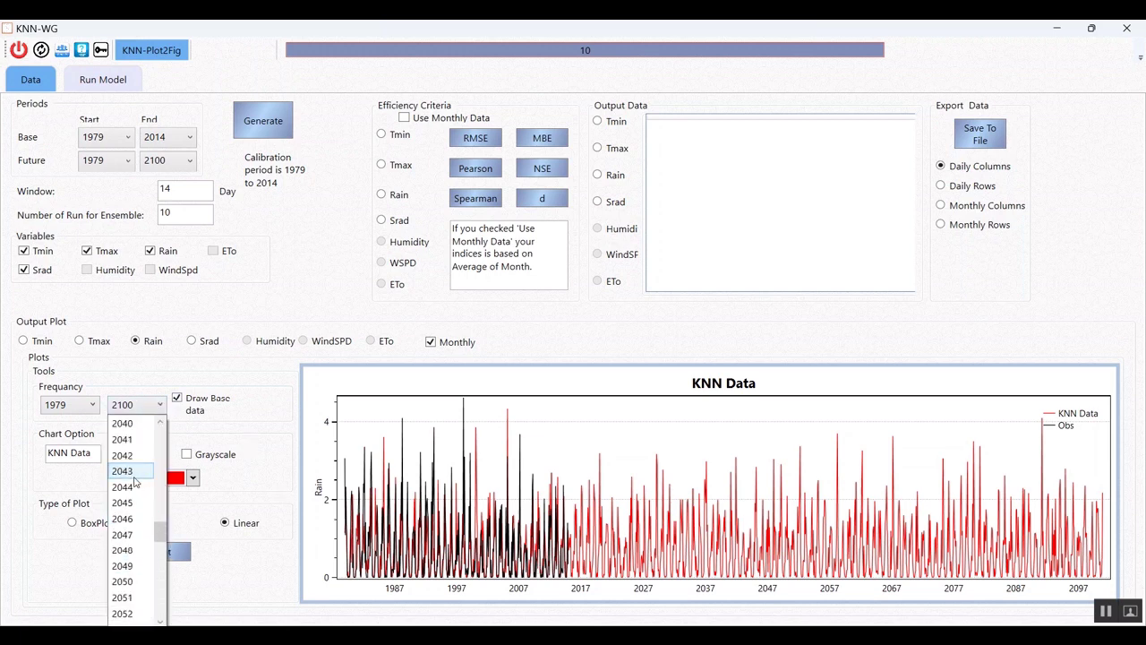
left_click(128, 426)
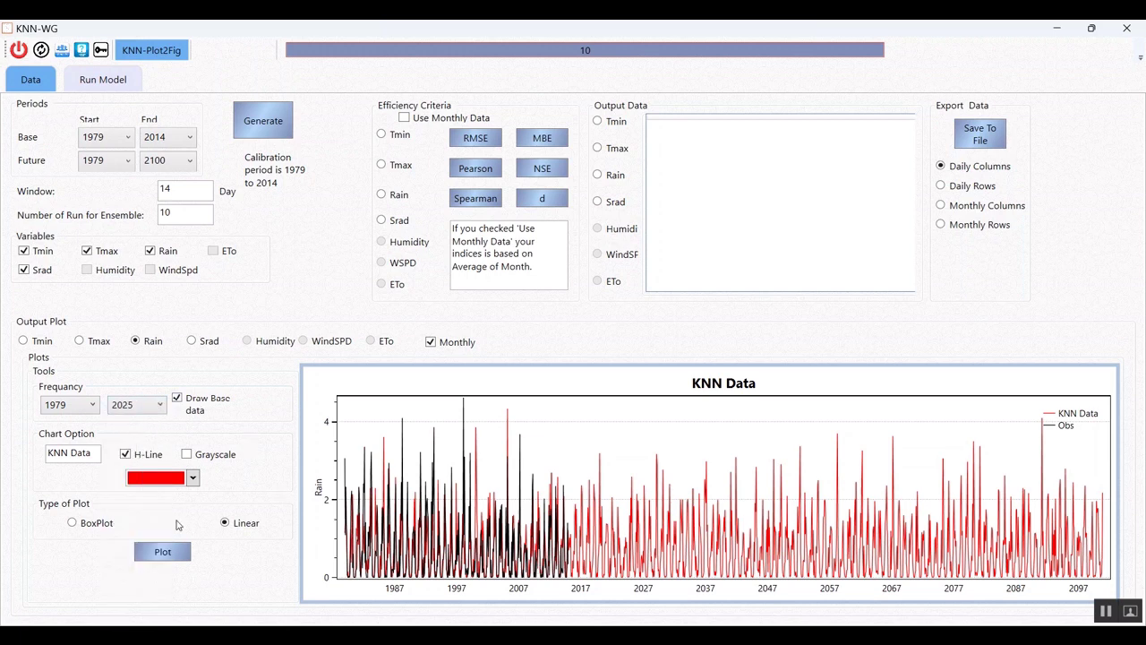
Step: Redraw the 1979–2025 generated-versus-observed chart, then plot Tmin and Tmax
left_click(169, 555)
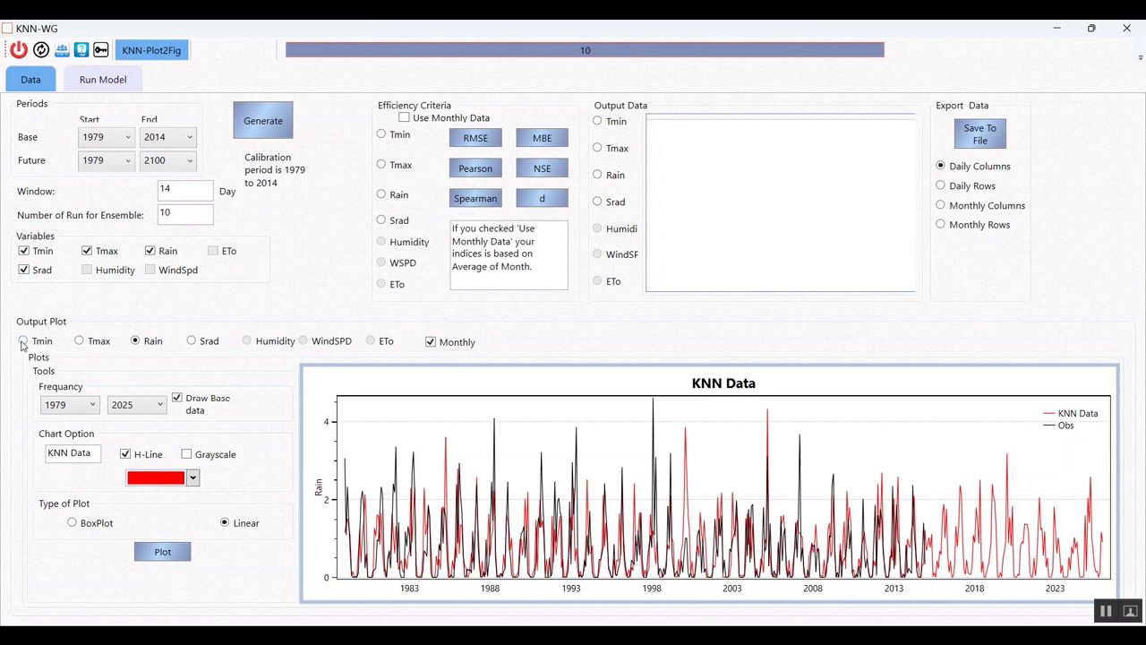
left_click(22, 341)
left_click(172, 551)
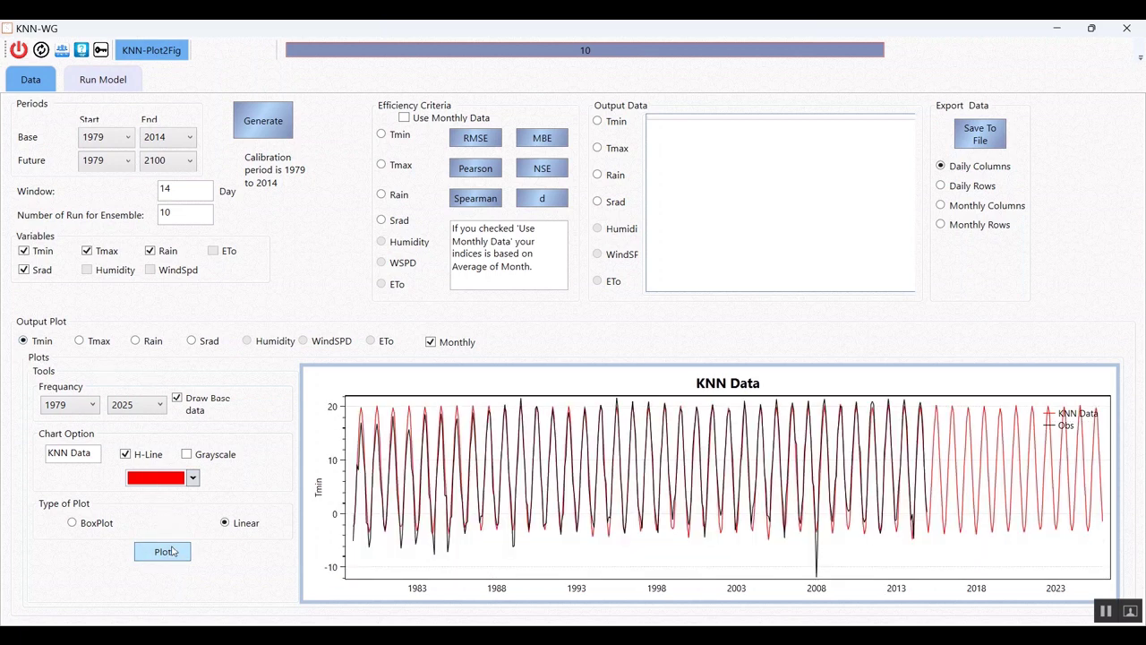
left_click(80, 341)
left_click(166, 557)
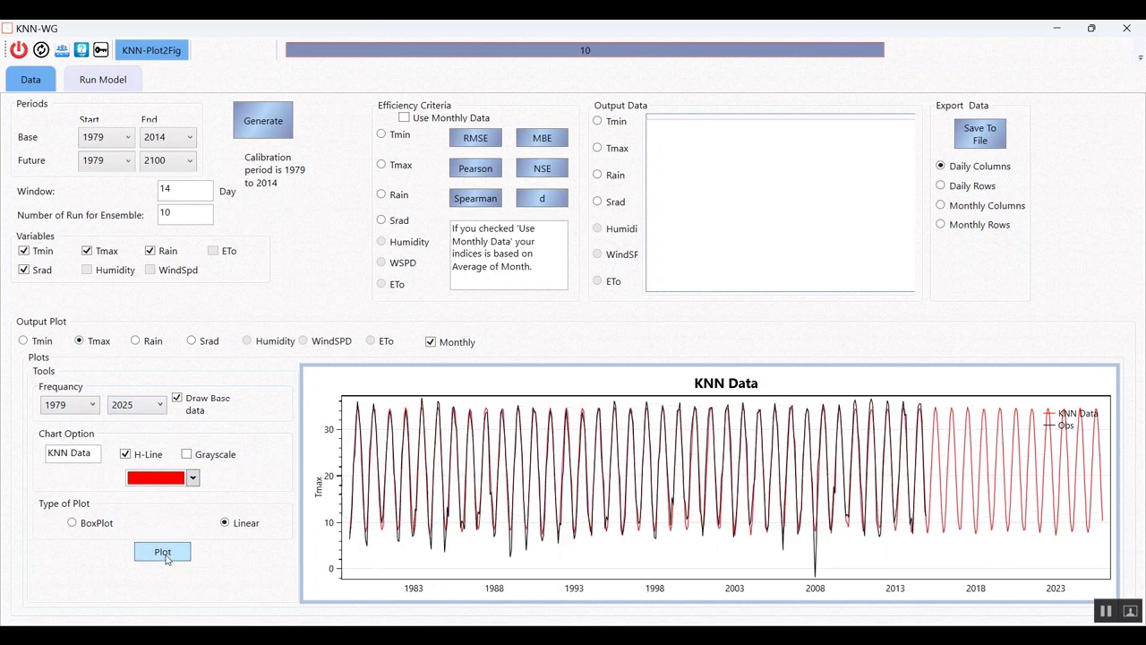
Step: Plot Srad, then compute the monthly rain Pearson correlation, 0.52
left_click(192, 341)
left_click(179, 551)
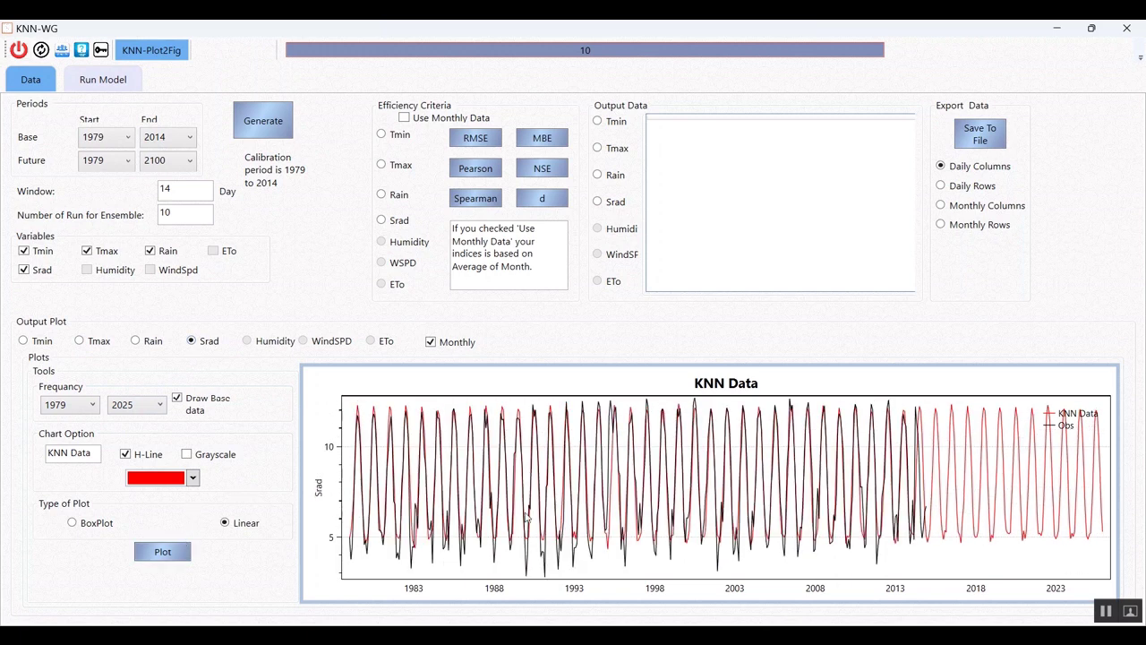
left_click(383, 196)
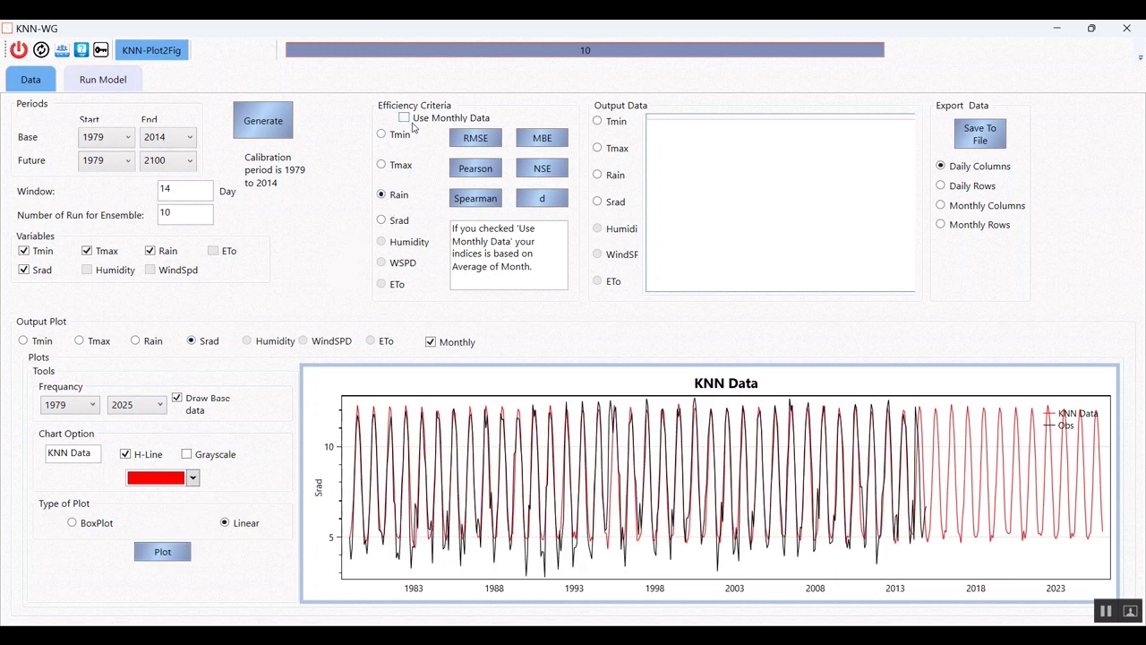
left_click(476, 168)
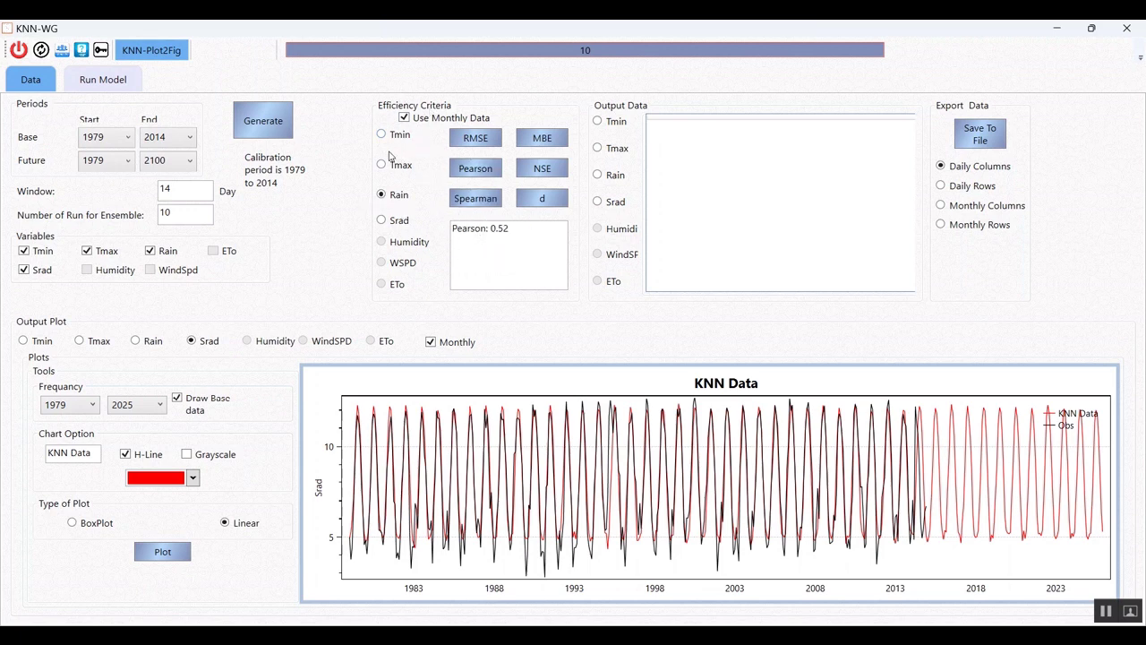
Step: Compute Tmax RMSE and Pearson, Tmin Pearson and Nash-Sutcliffe, and rain Nash-Sutcliffe scores
left_click(473, 146)
left_click(467, 168)
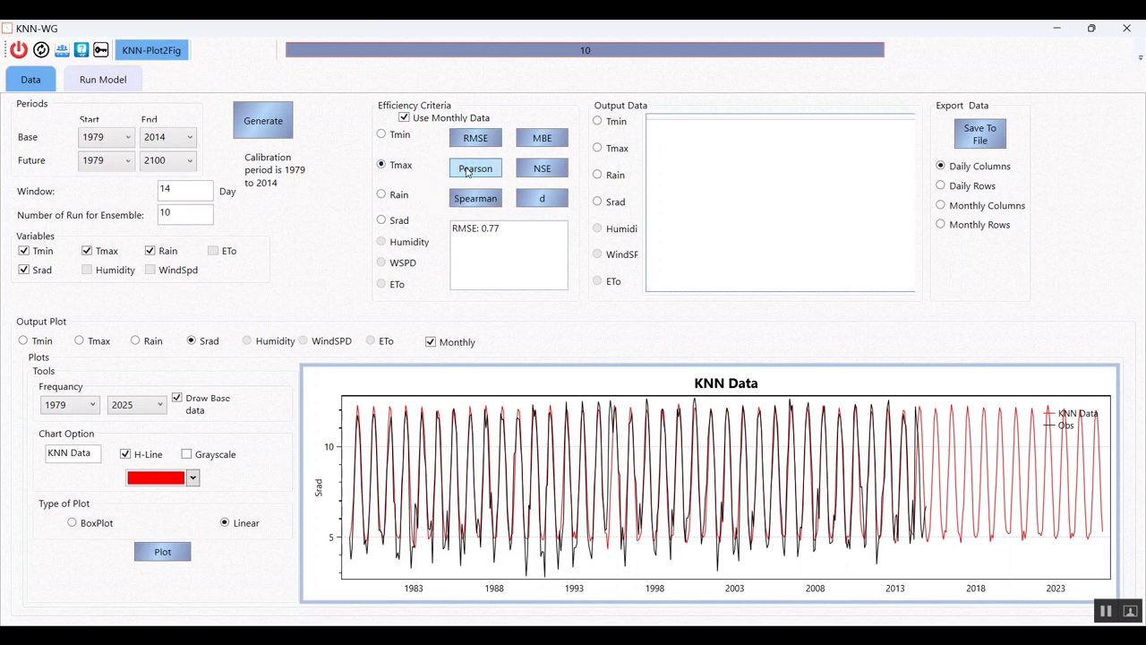
left_click(394, 137)
left_click(469, 168)
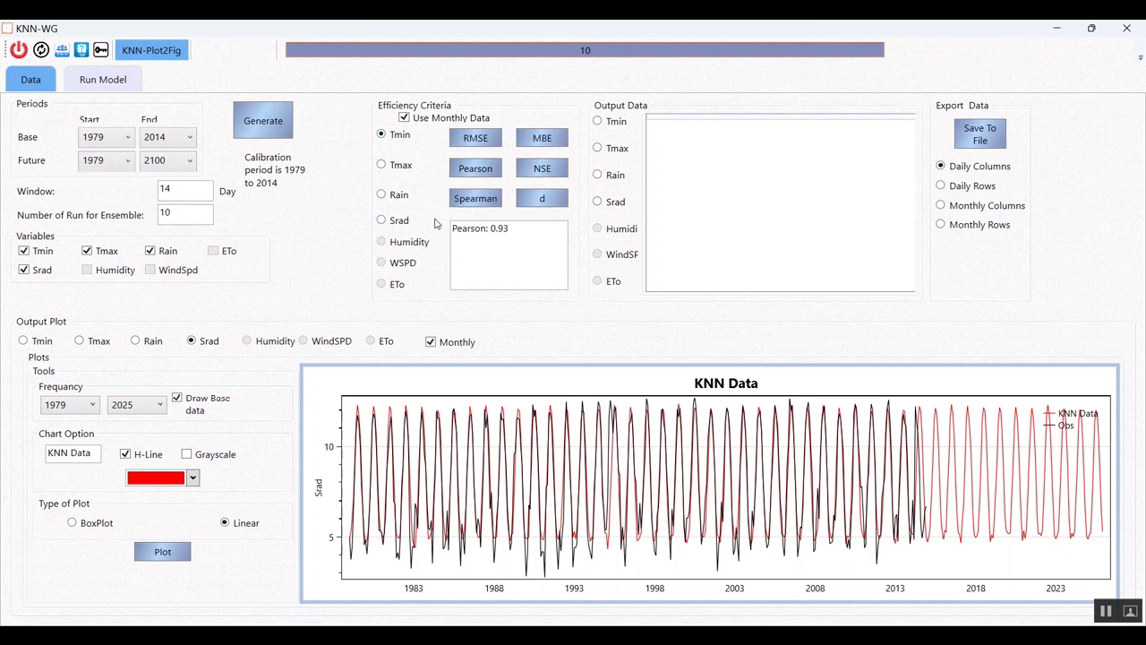
left_click(530, 174)
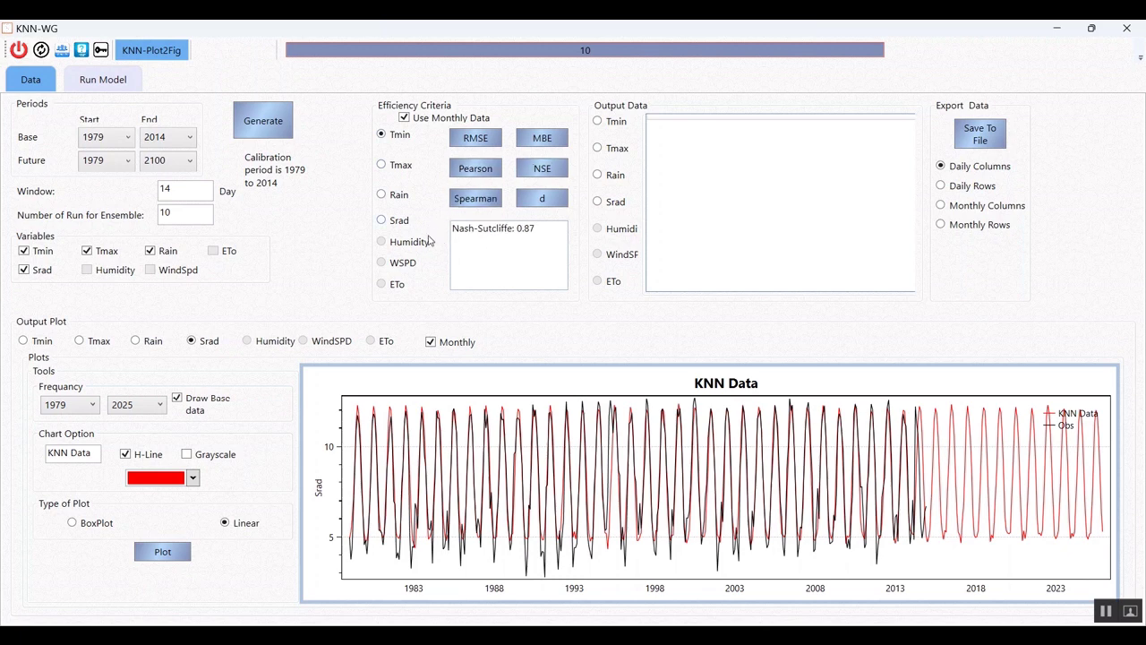
left_click(542, 172)
Step: Compute Srad Pearson, RMSE and Nash-Sutcliffe efficiency, giving NSE 0.67
left_click(399, 224)
left_click(471, 174)
left_click(479, 143)
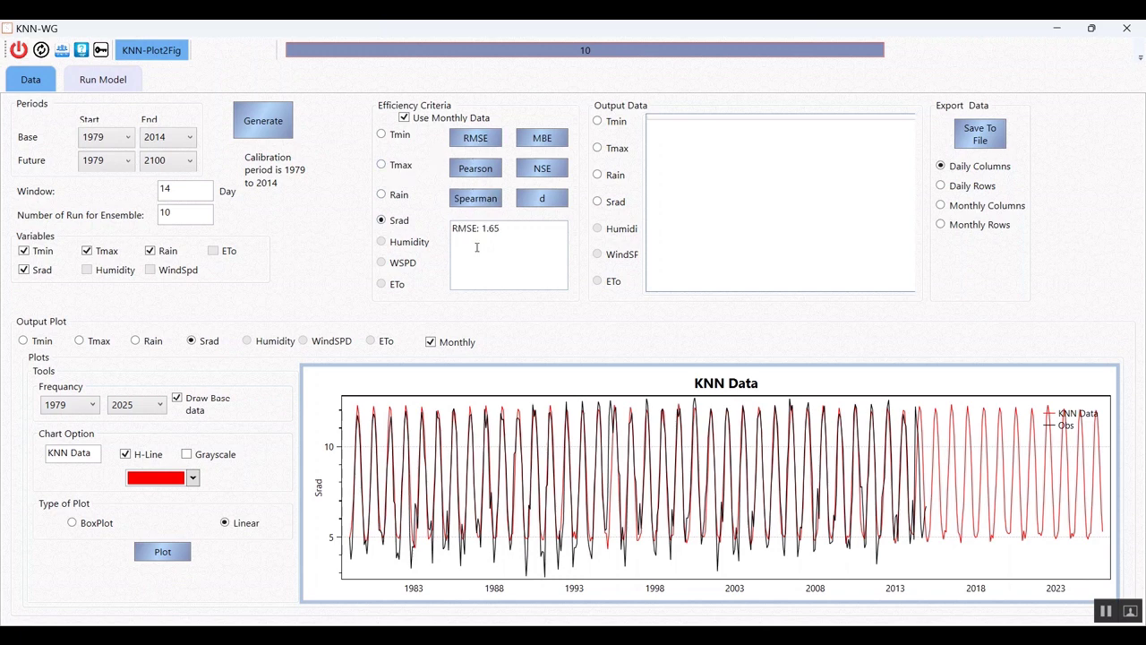
left_click(544, 171)
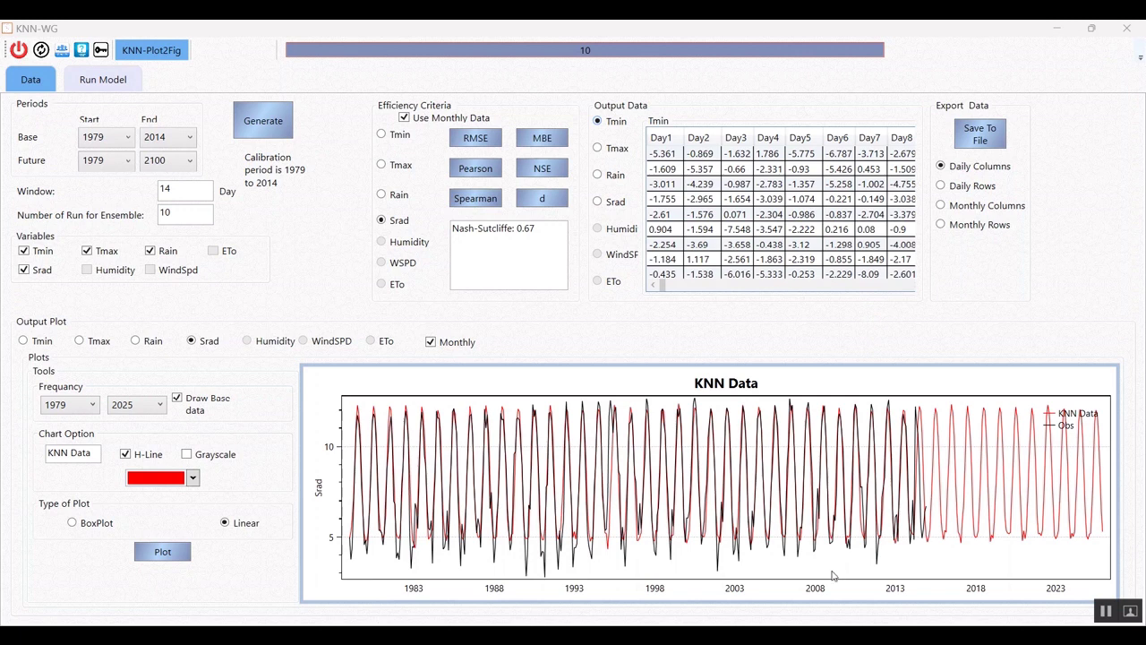
Step: Save the generated data in monthly-columns layout as Excel file 'knn' in Documents
left_click(940, 205)
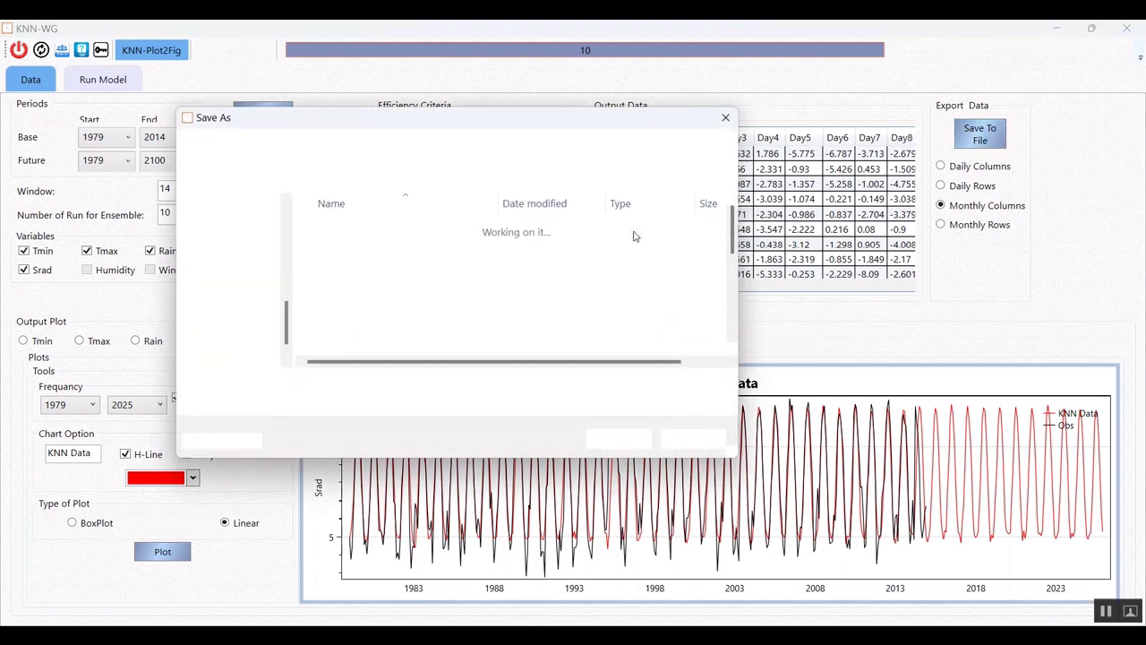
scroll(255, 247, "up", 2)
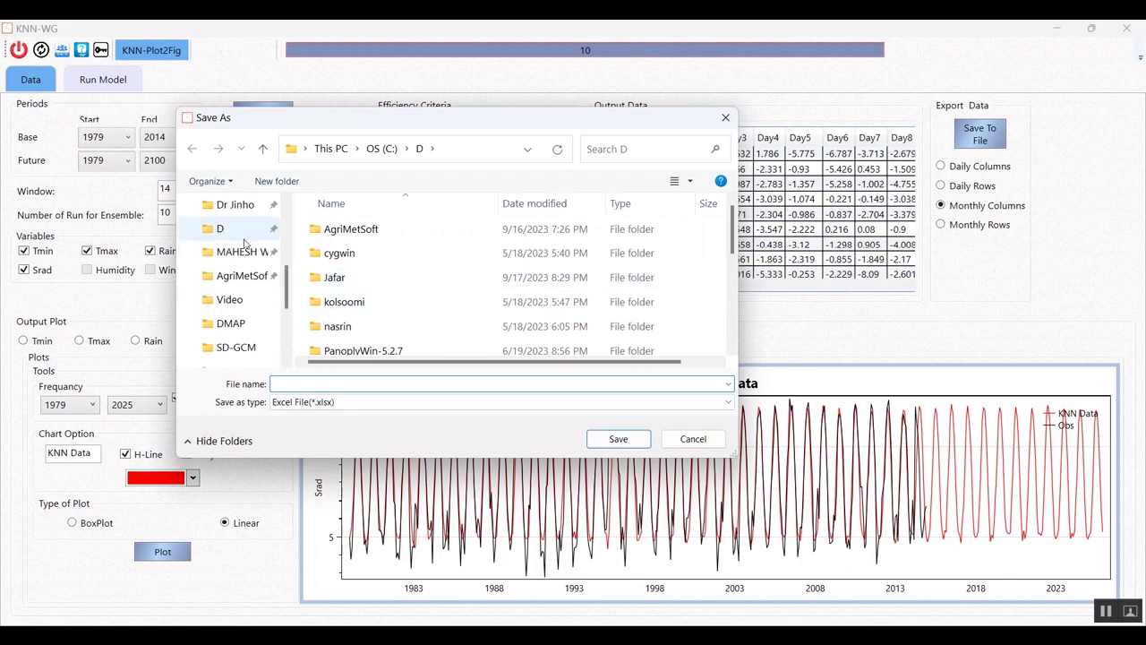
scroll(244, 243, "up", 2)
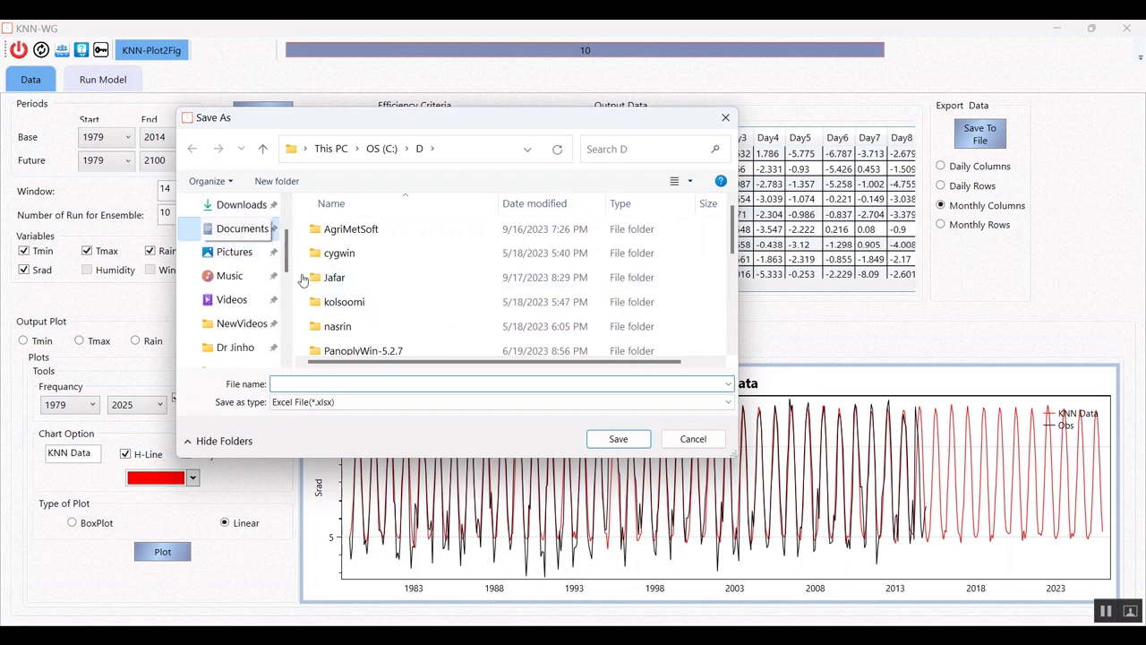
left_click(241, 228)
left_click(321, 382)
type("knn")
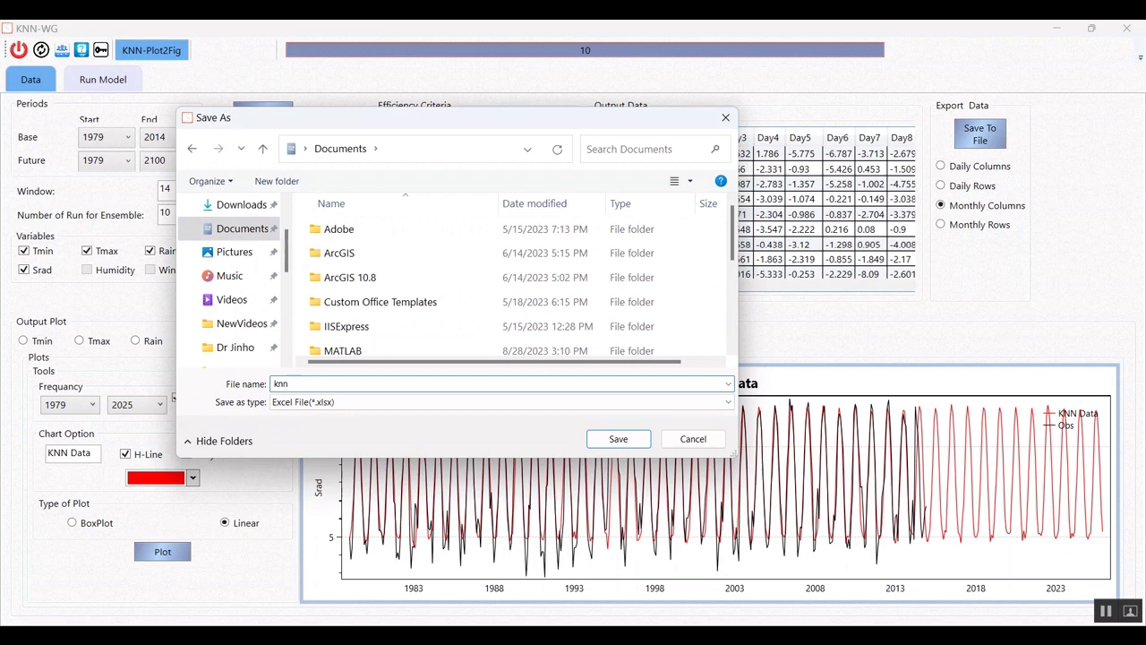
key("Return")
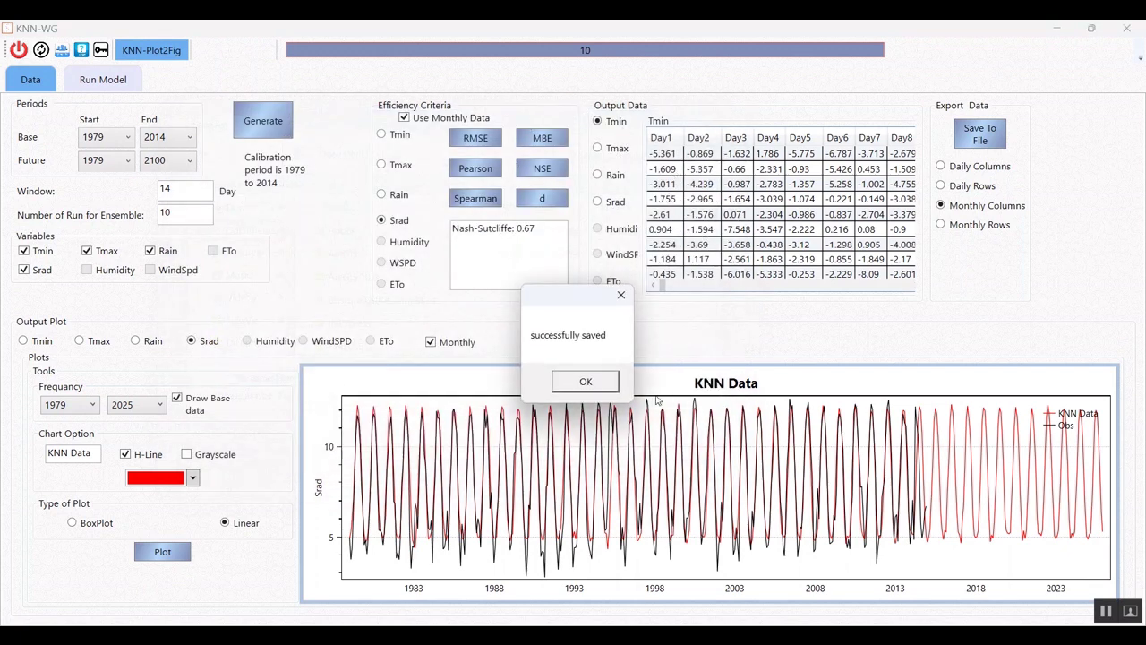
left_click(585, 385)
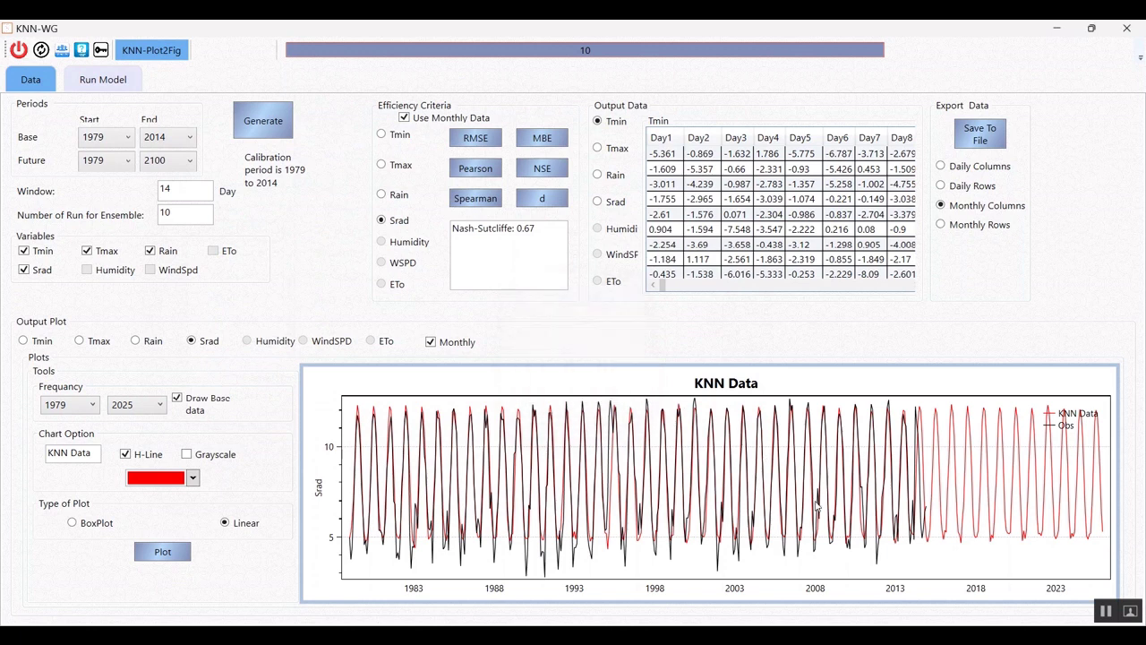